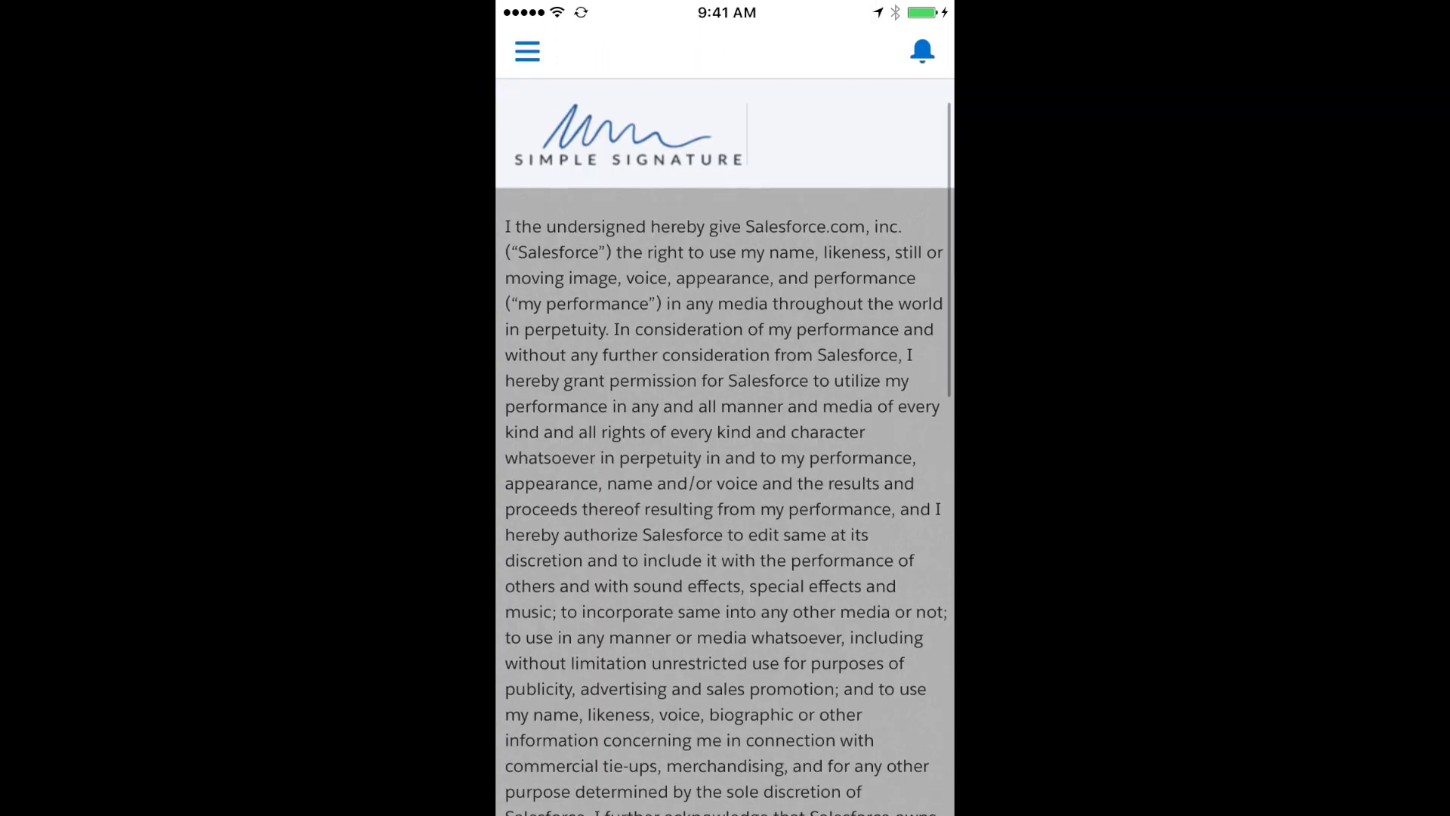
Fill in the signer's first name, last name, e-mail address and title CEO
click(740, 495)
text(Joe)
click(740, 262)
text(Doe)
click(740, 332)
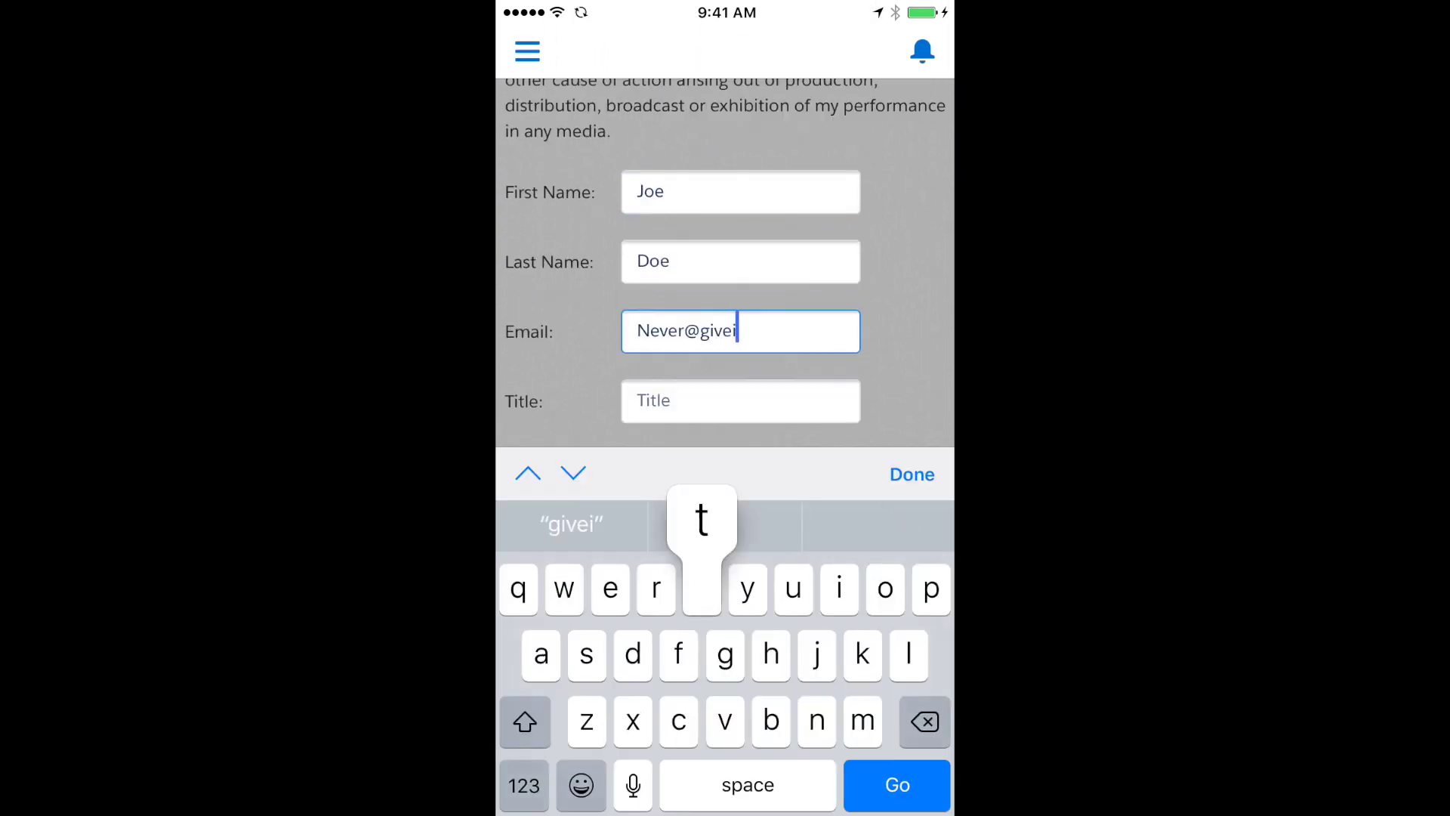
click(740, 400)
text(CEO)
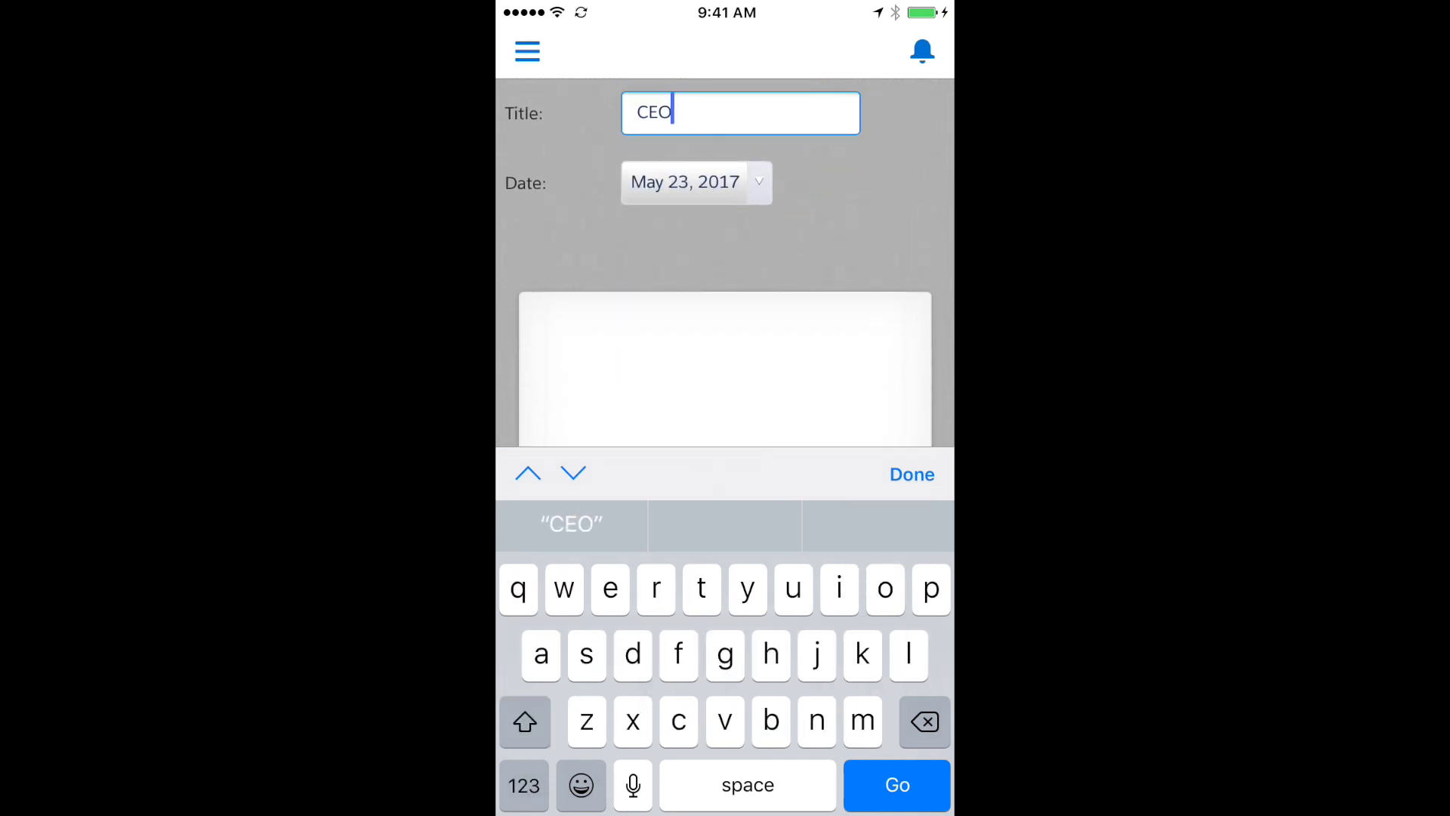
Set the date to May 23, 2017, draw the signature and save the release form
click(574, 473)
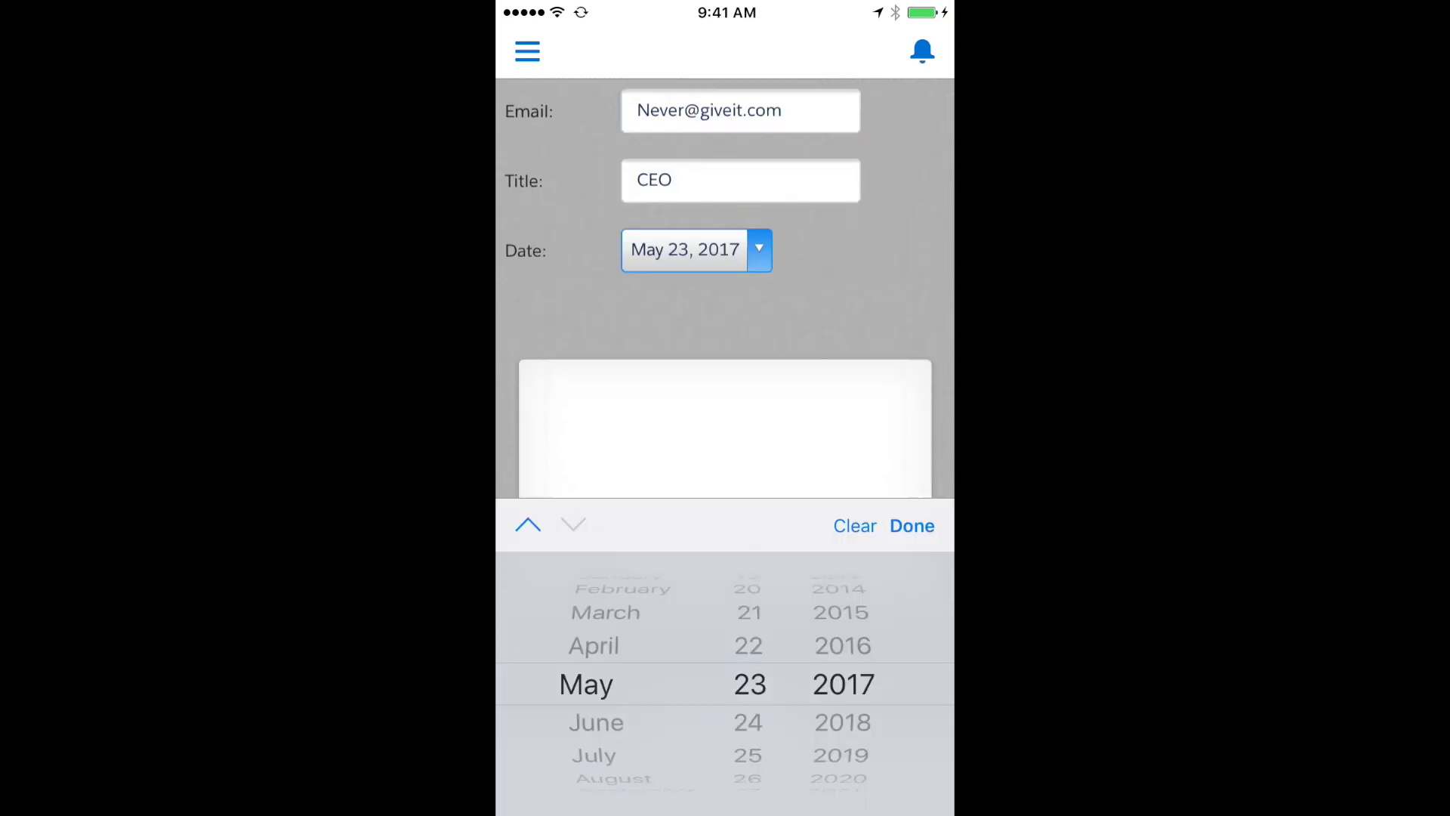
click(912, 474)
mouse_move(601, 551)
mouse_down()
mouse_move(673, 558)
mouse_move(747, 502)
mouse_move(725, 567)
mouse_move(806, 519)
mouse_move(867, 521)
mouse_up()
click(724, 792)
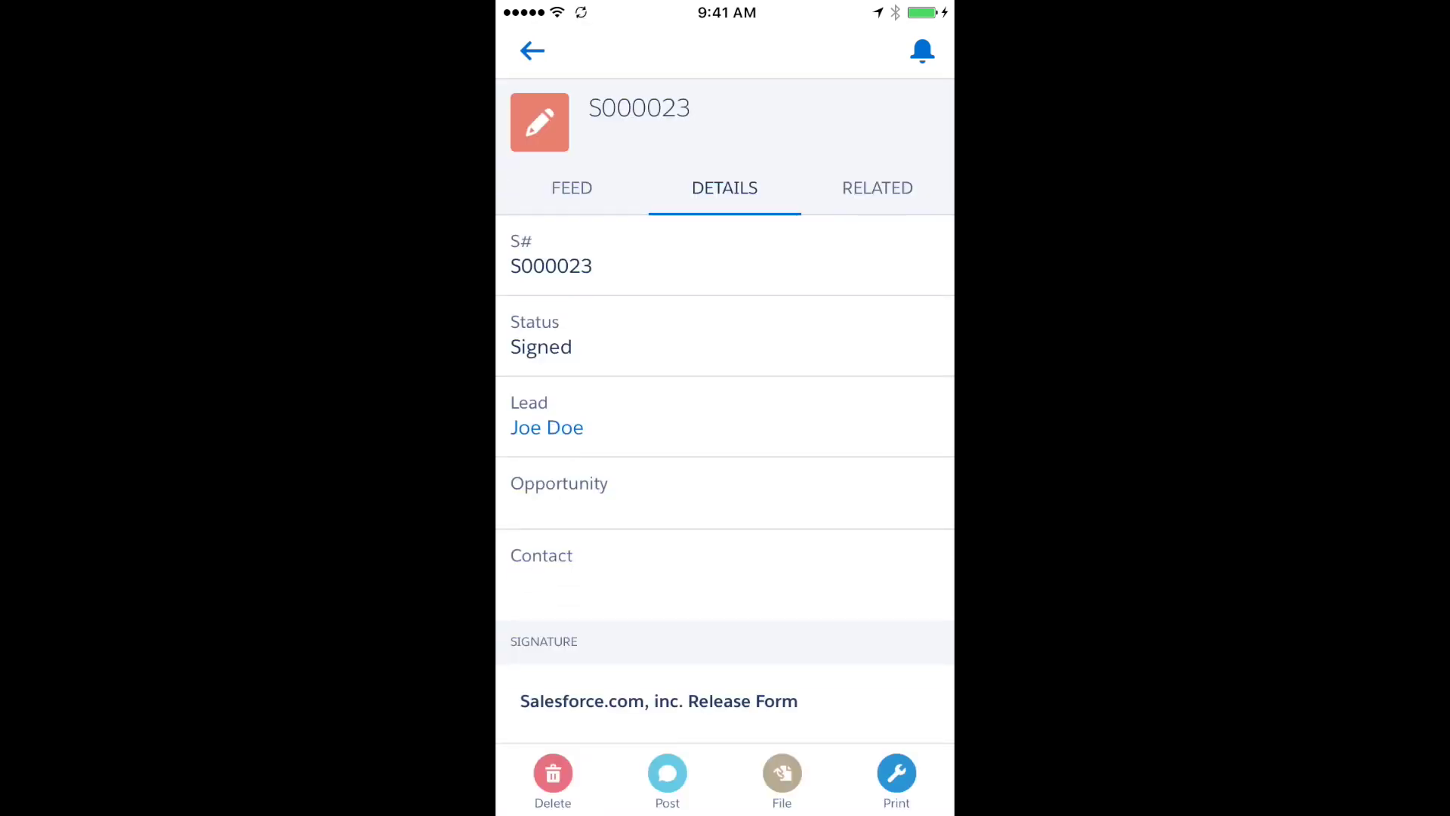
scroll(725, 453, down, 15)
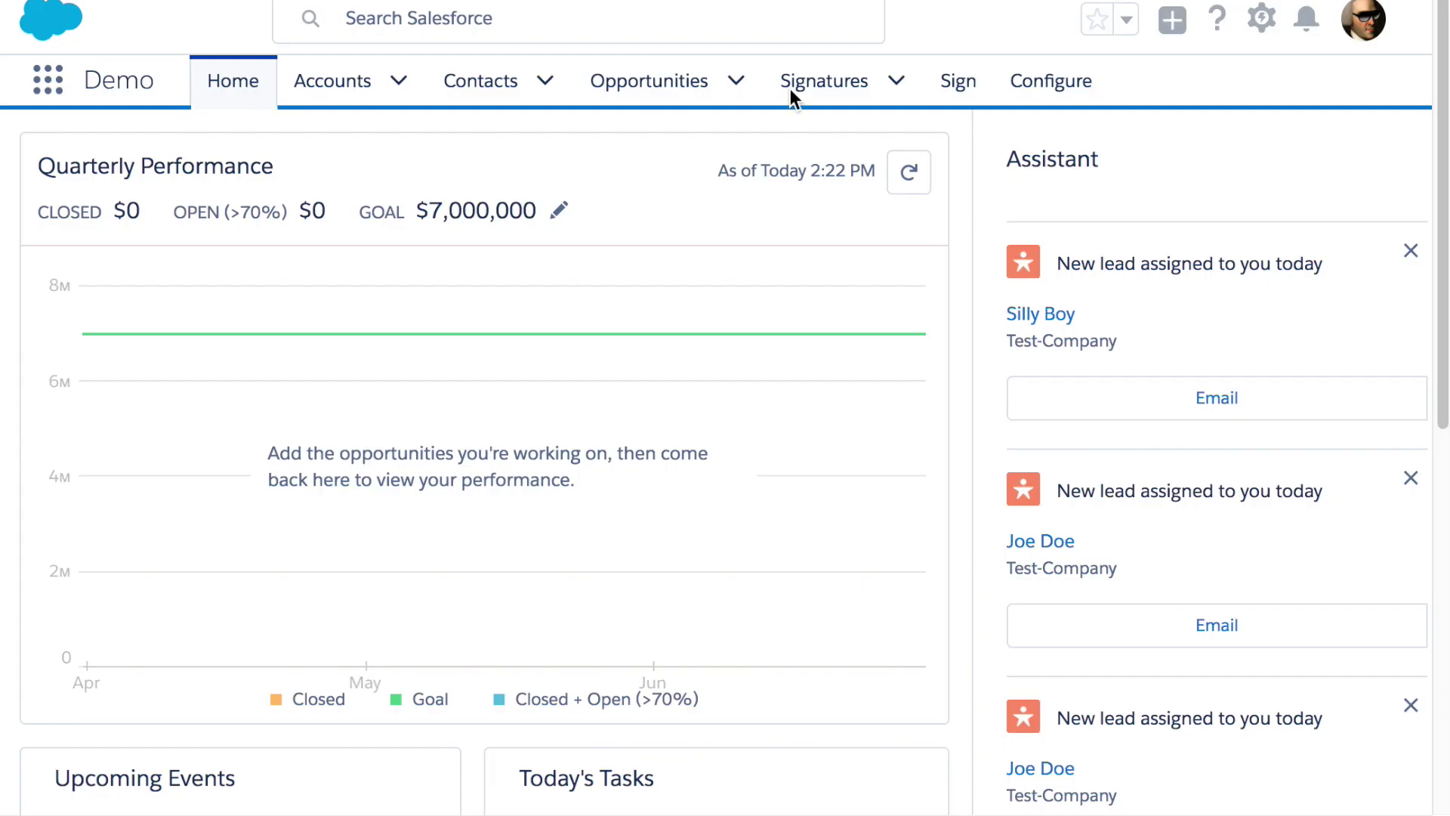
click(790, 89)
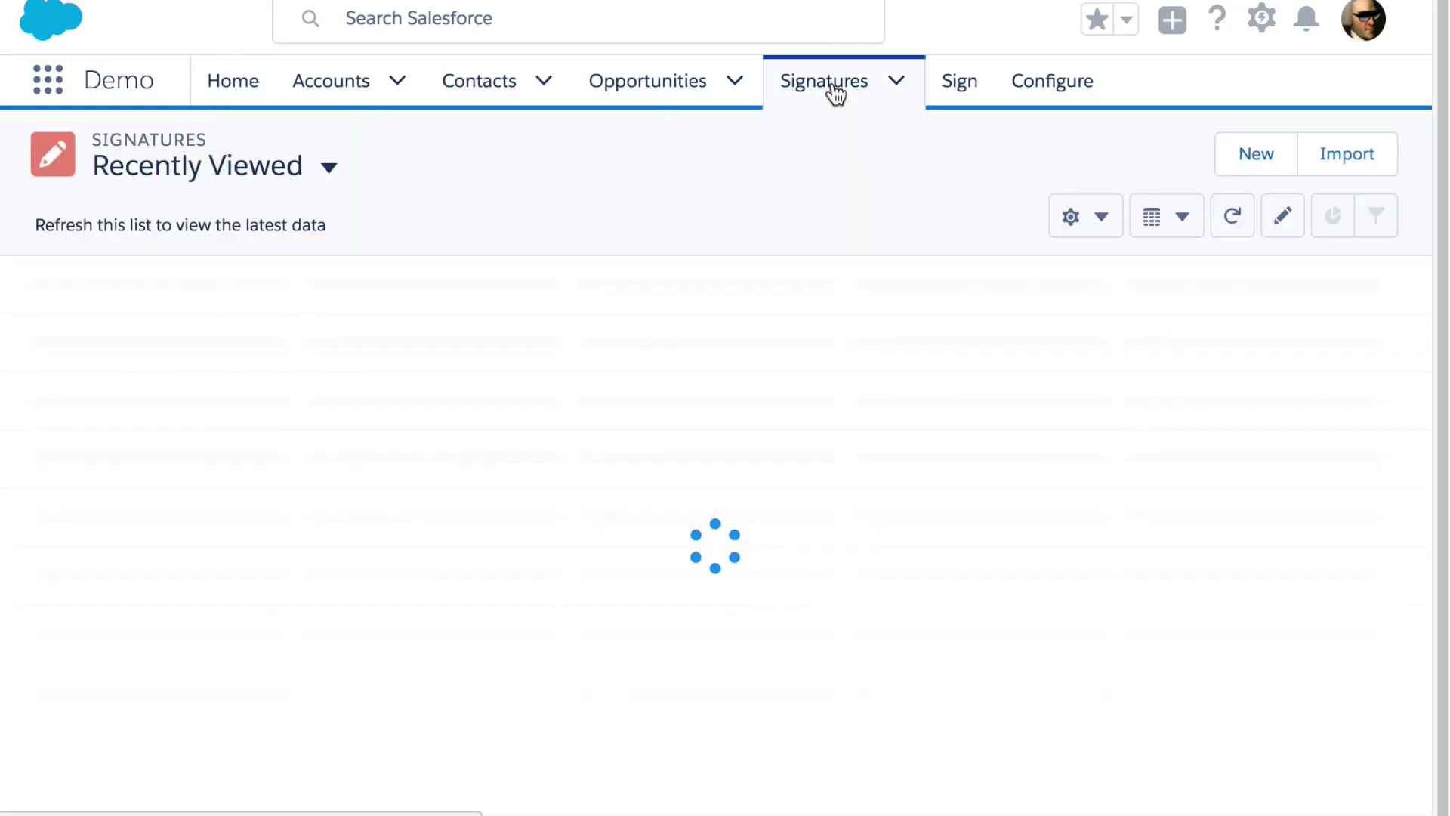
Open signature S000023, review it, and go to its linked lead
click(139, 330)
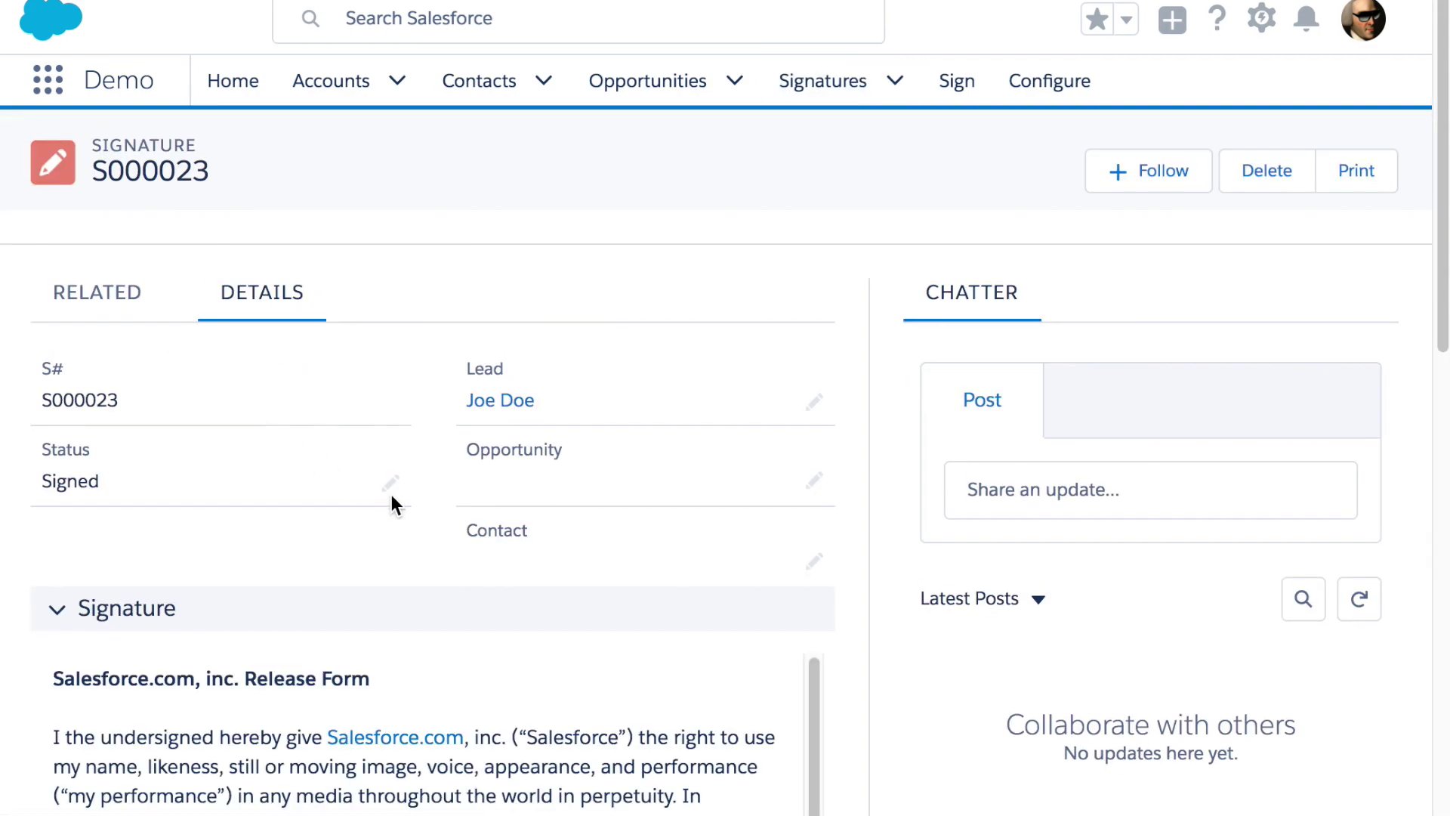
scroll(860, 577, down, 10)
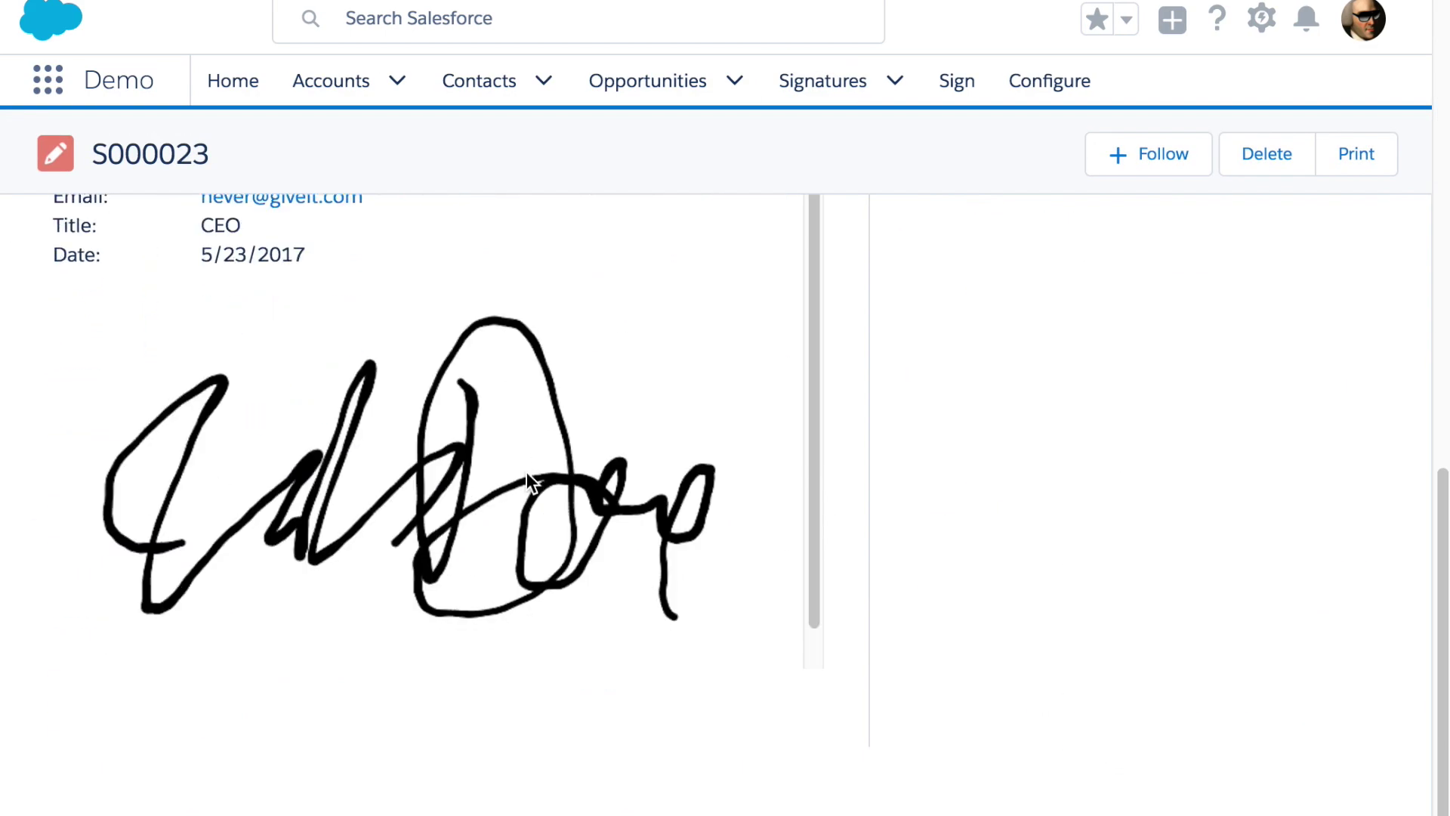
scroll(527, 472, up, 10)
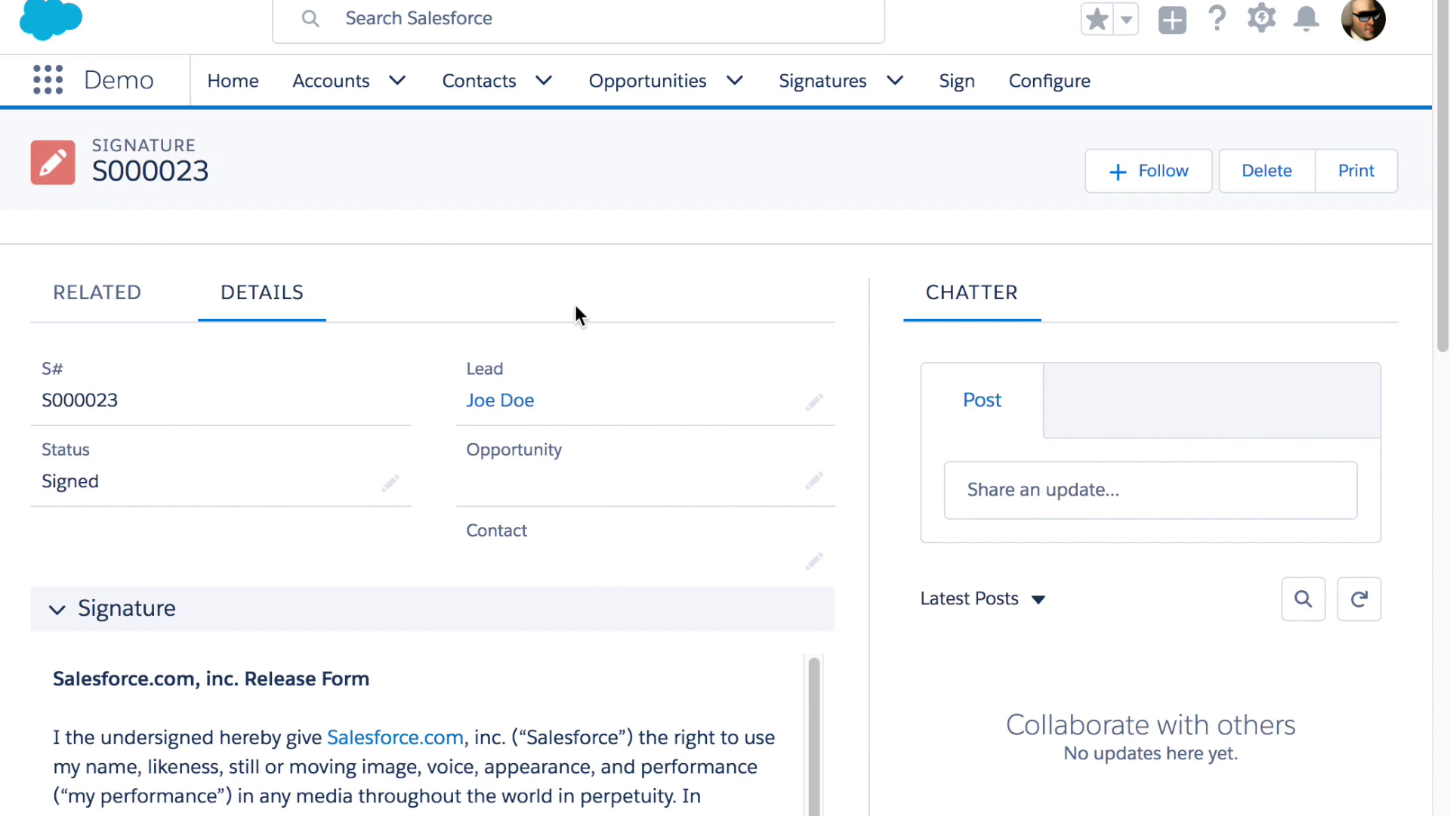
click(501, 400)
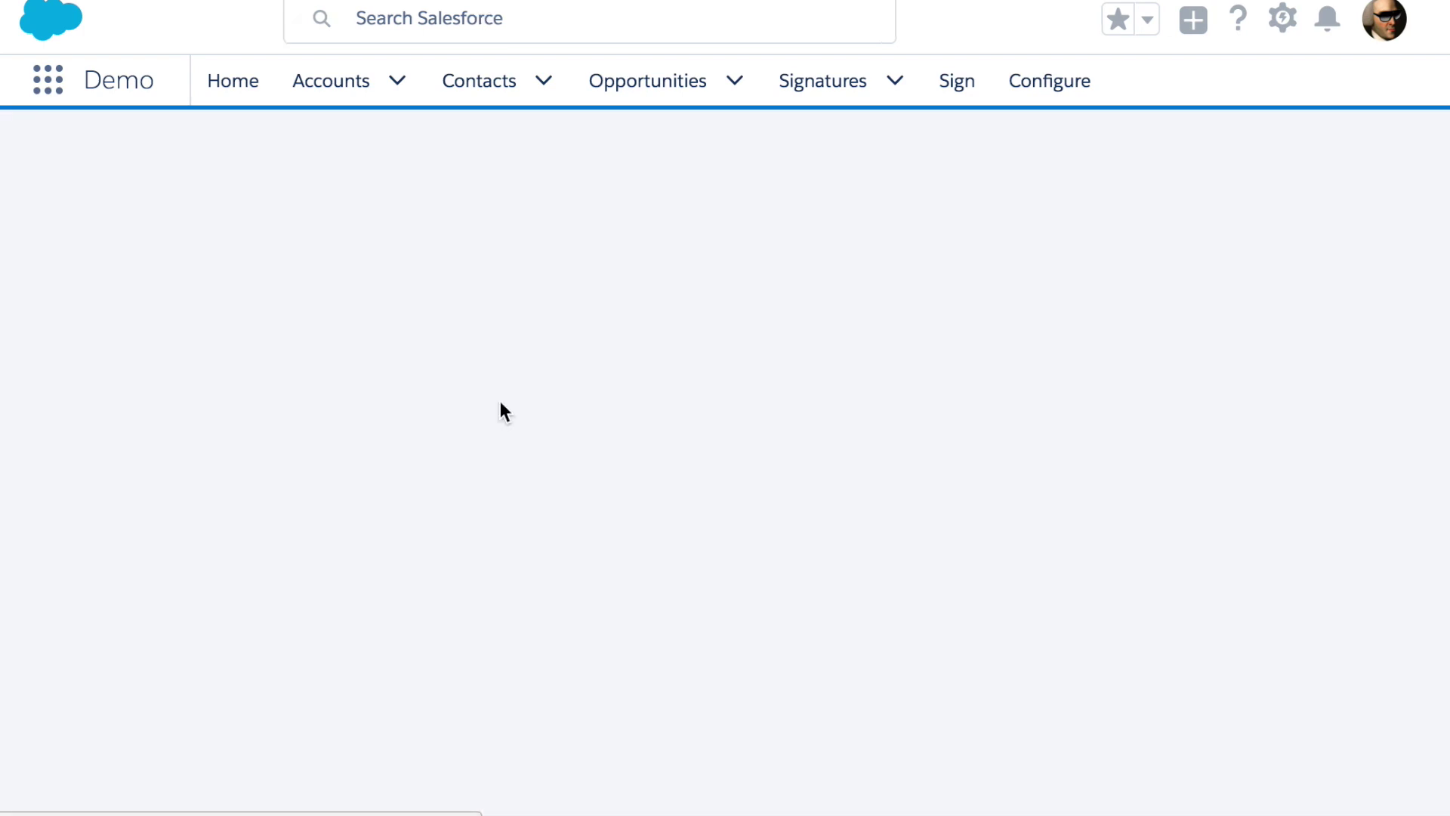
Open the Grand Hotels Banking Needs opportunity details and start Sign for Quote
click(435, 407)
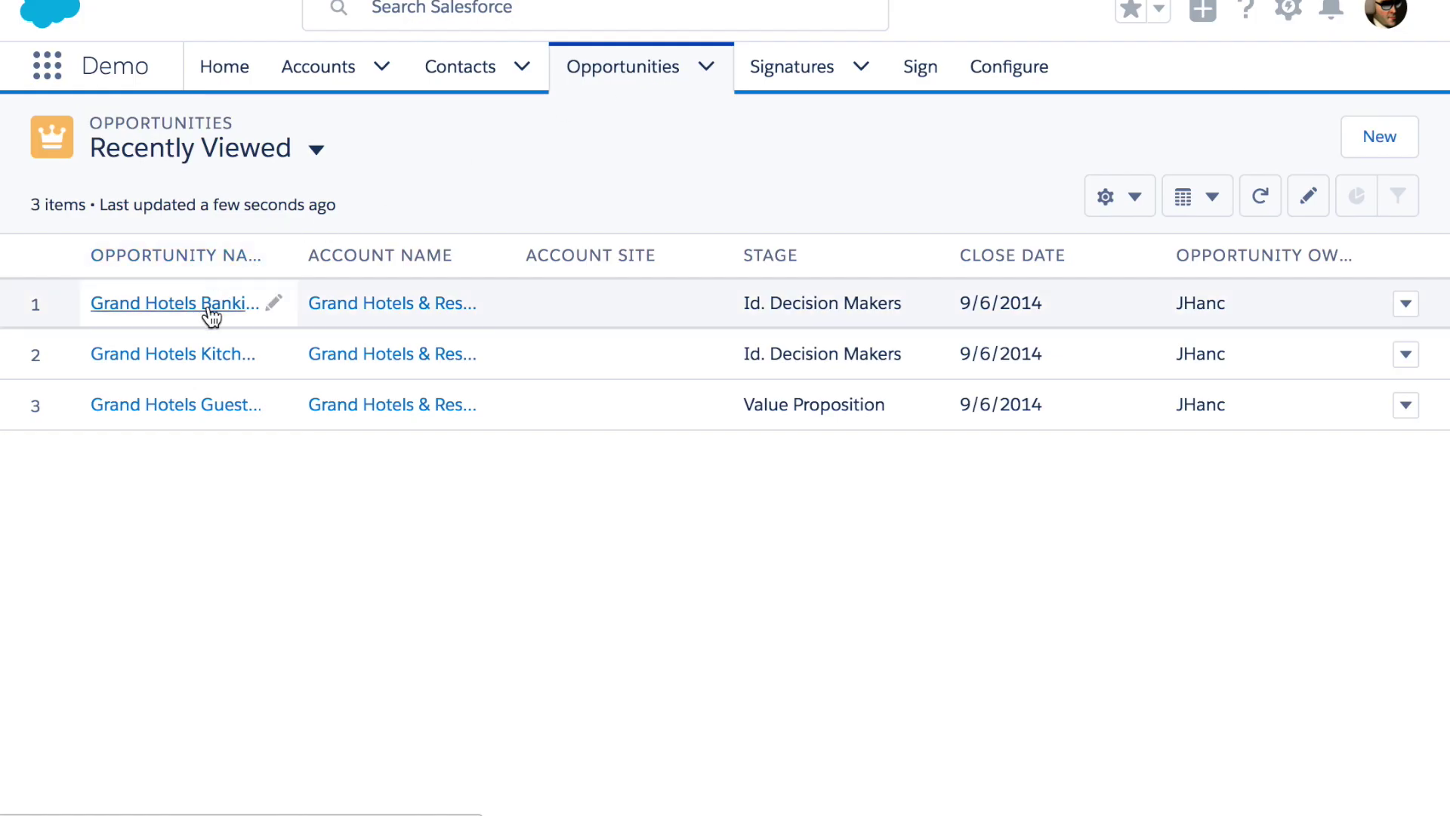
click(209, 306)
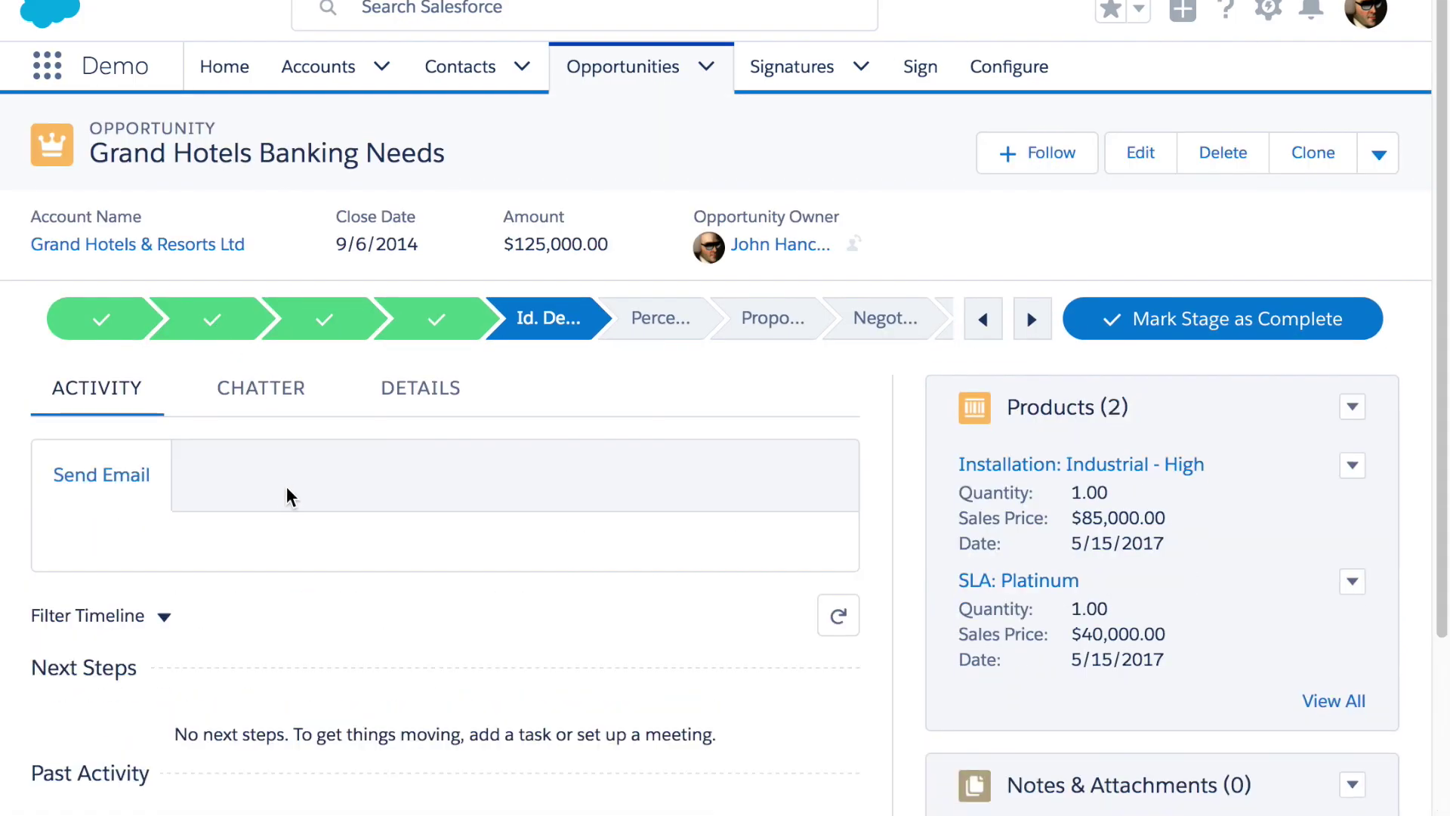
click(426, 391)
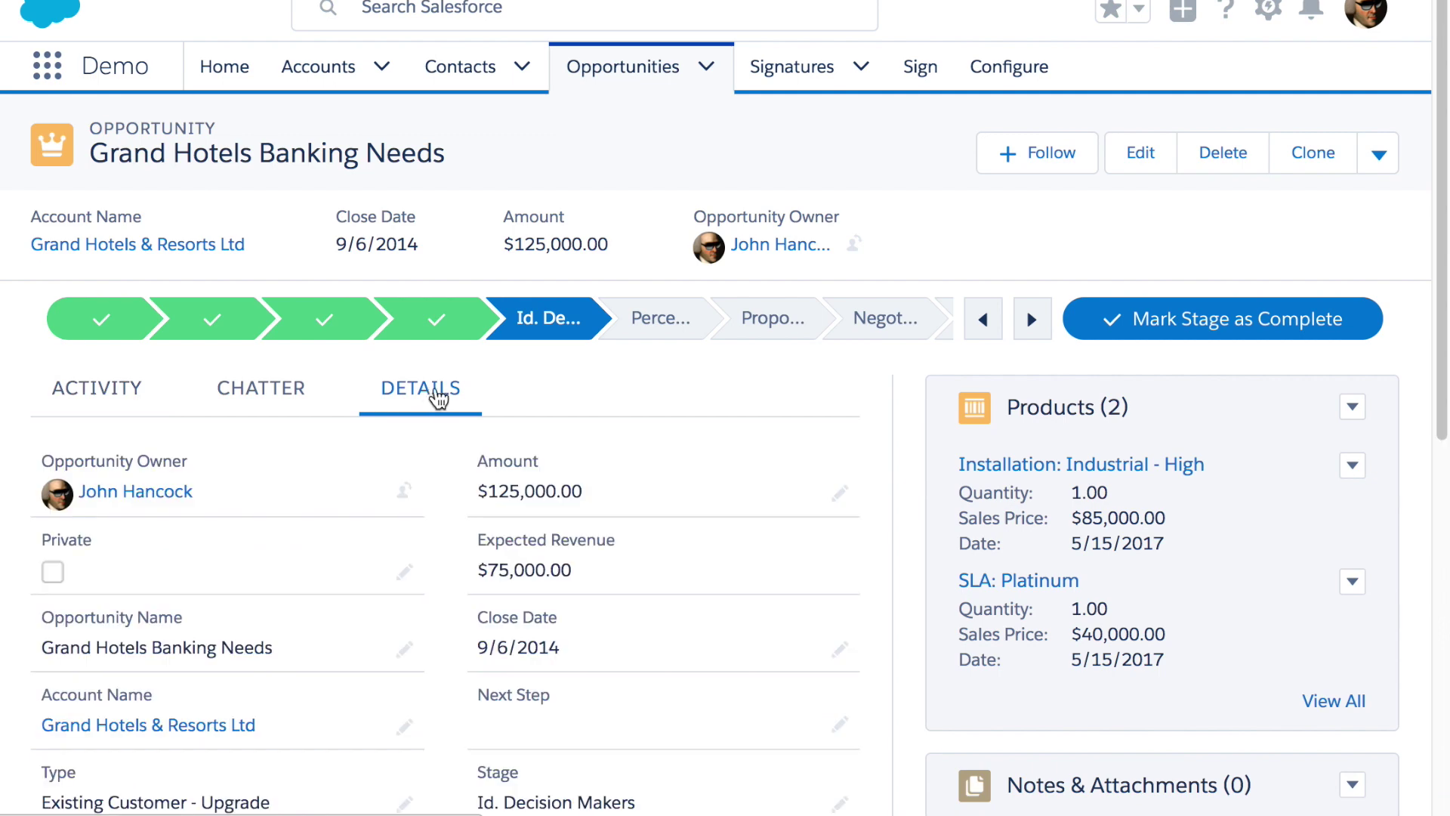
click(1381, 158)
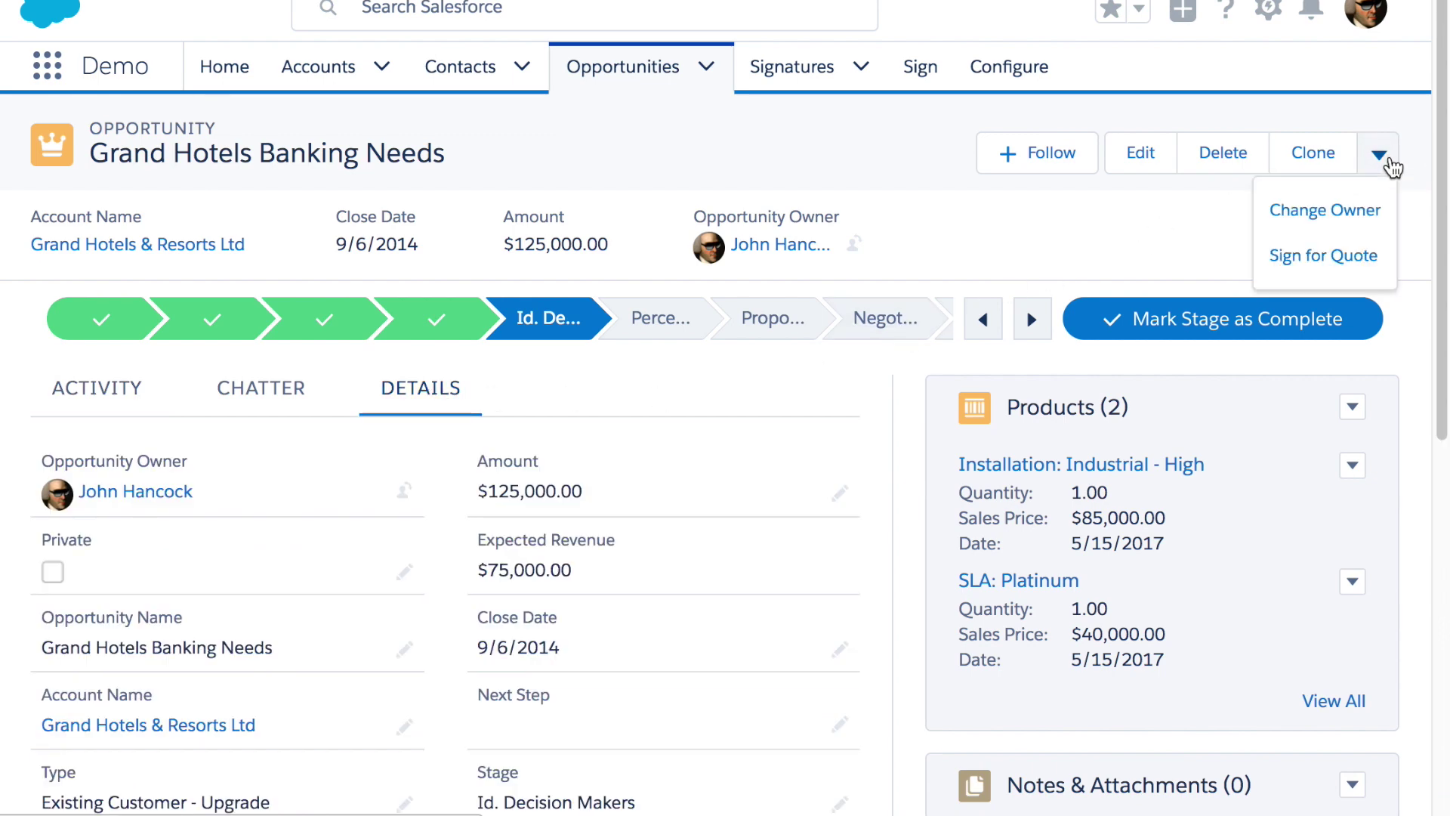
click(1325, 252)
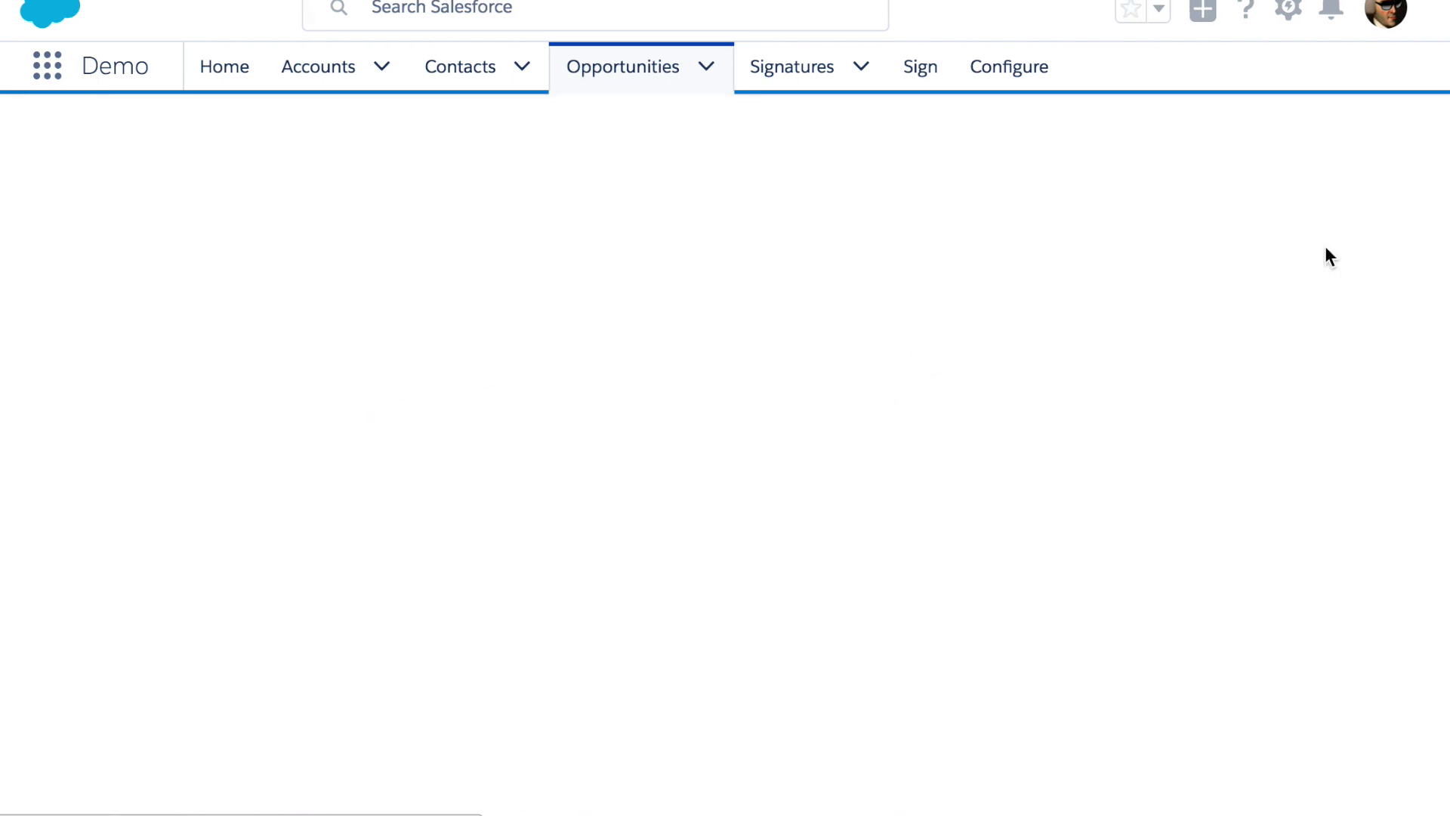
Pick the suggested contact, hand-sign the Banking Quote Request form and save it
text(Ju)
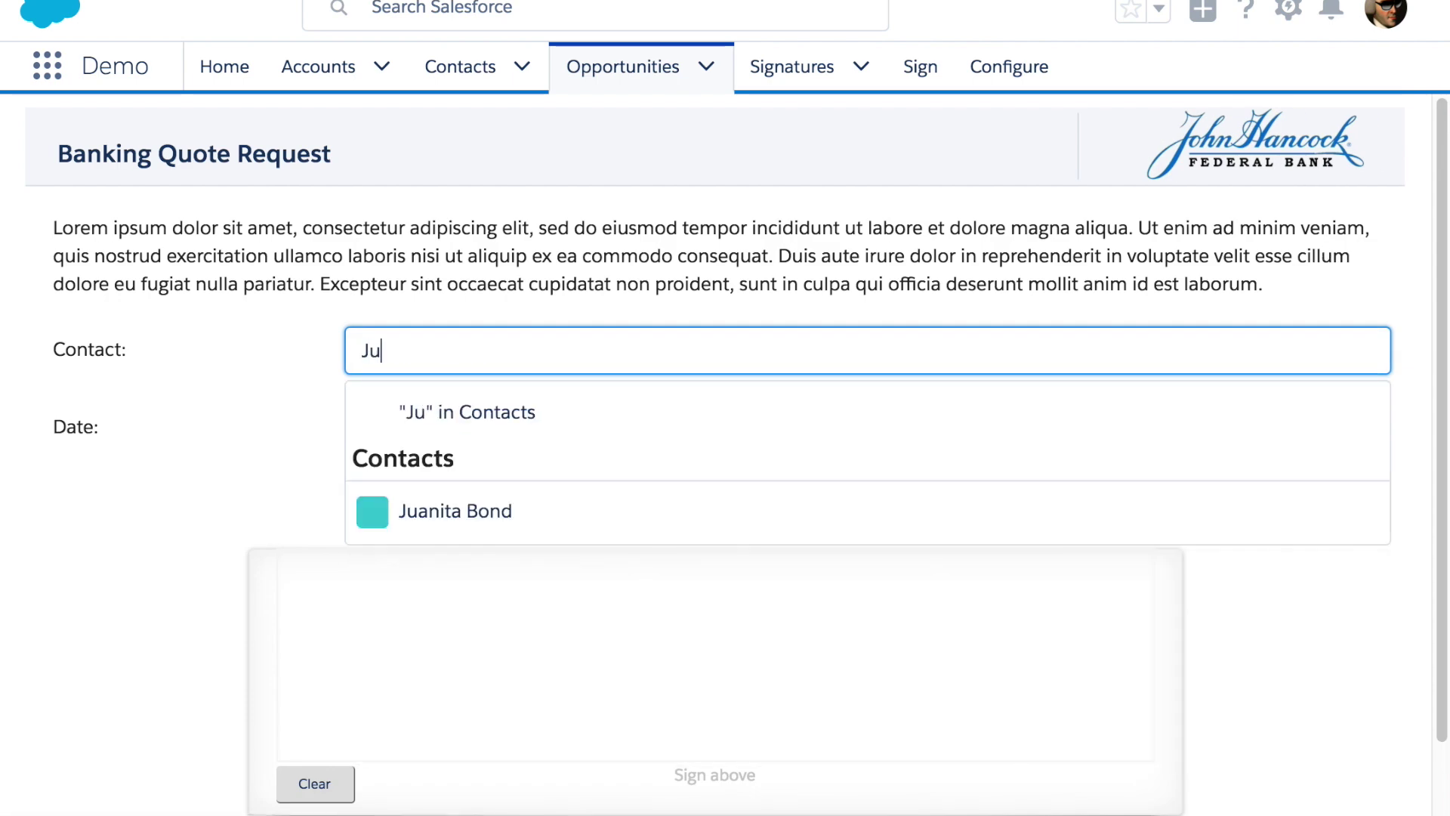
click(453, 513)
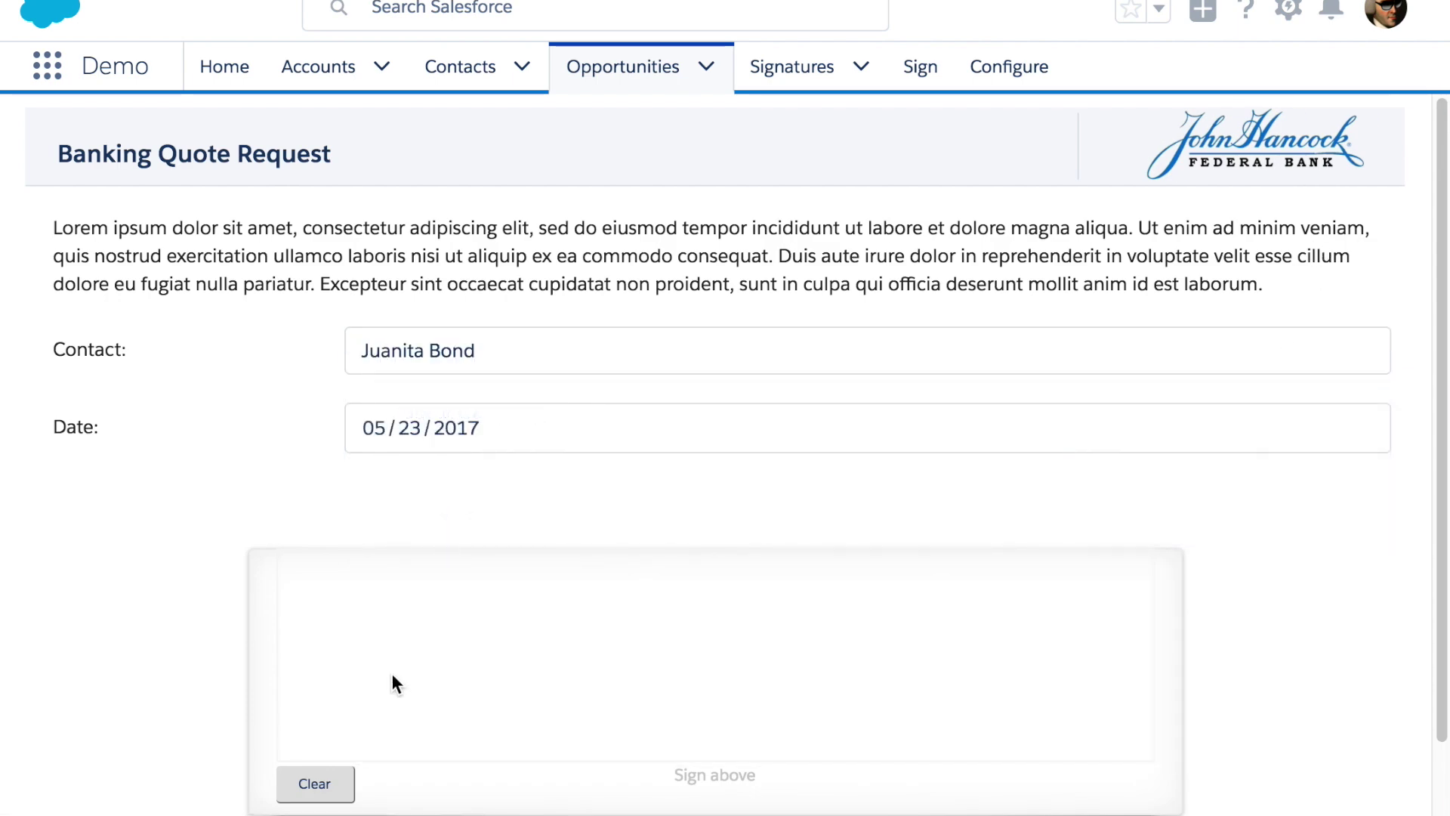
mouse_move(431, 691)
mouse_down()
mouse_move(378, 703)
mouse_move(512, 687)
mouse_move(718, 611)
mouse_move(712, 662)
mouse_move(789, 679)
mouse_move(861, 609)
mouse_move(909, 679)
mouse_move(1027, 646)
mouse_move(1073, 701)
mouse_up()
drag(910, 589, 904, 599)
scroll(789, 725, down, 2)
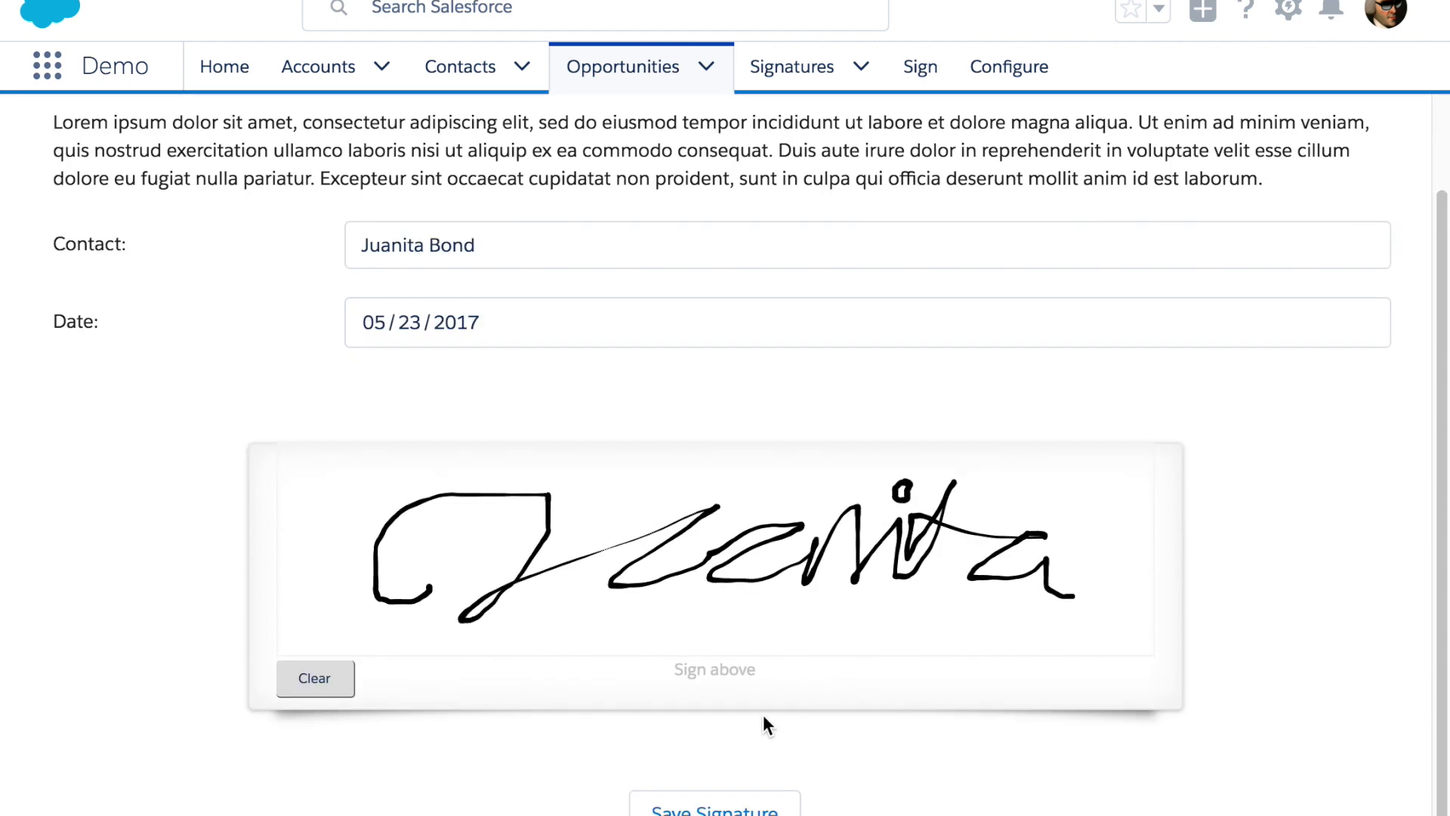
click(717, 807)
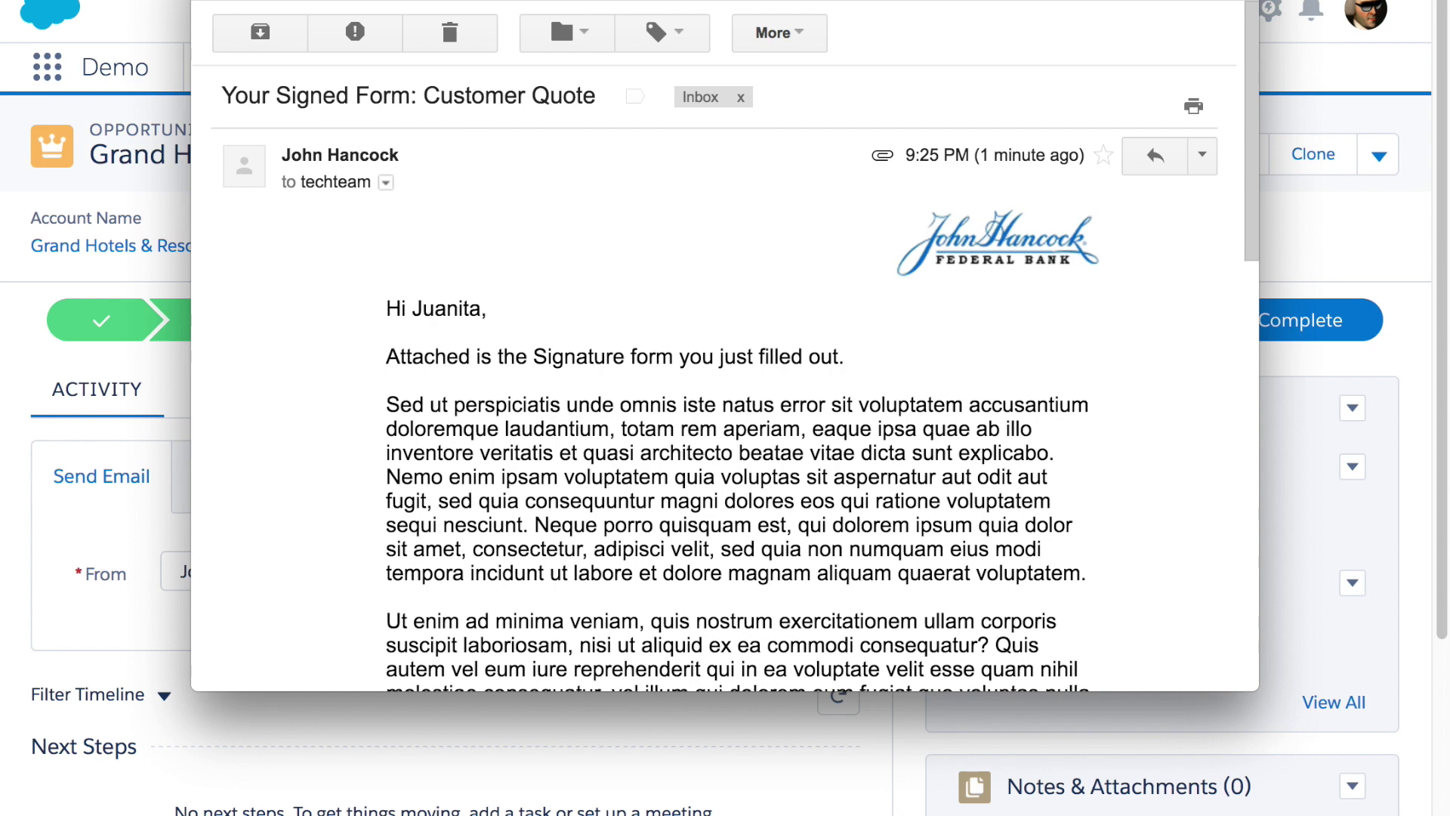
Open the e-mail's signed quote PDF attachment and review the $125,000.00 total and signature
scroll(659, 389, down, 5)
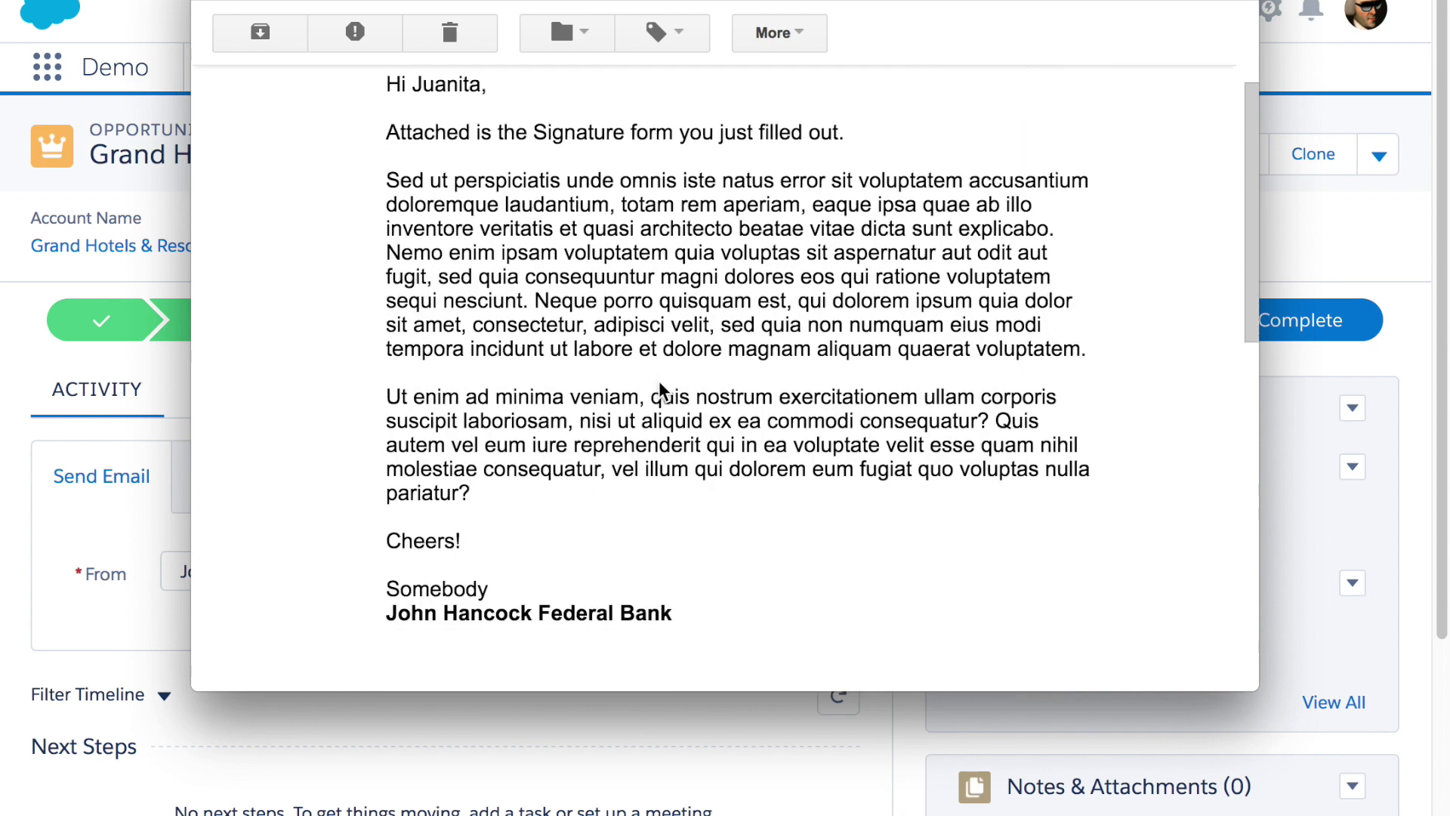
scroll(659, 380, down, 4)
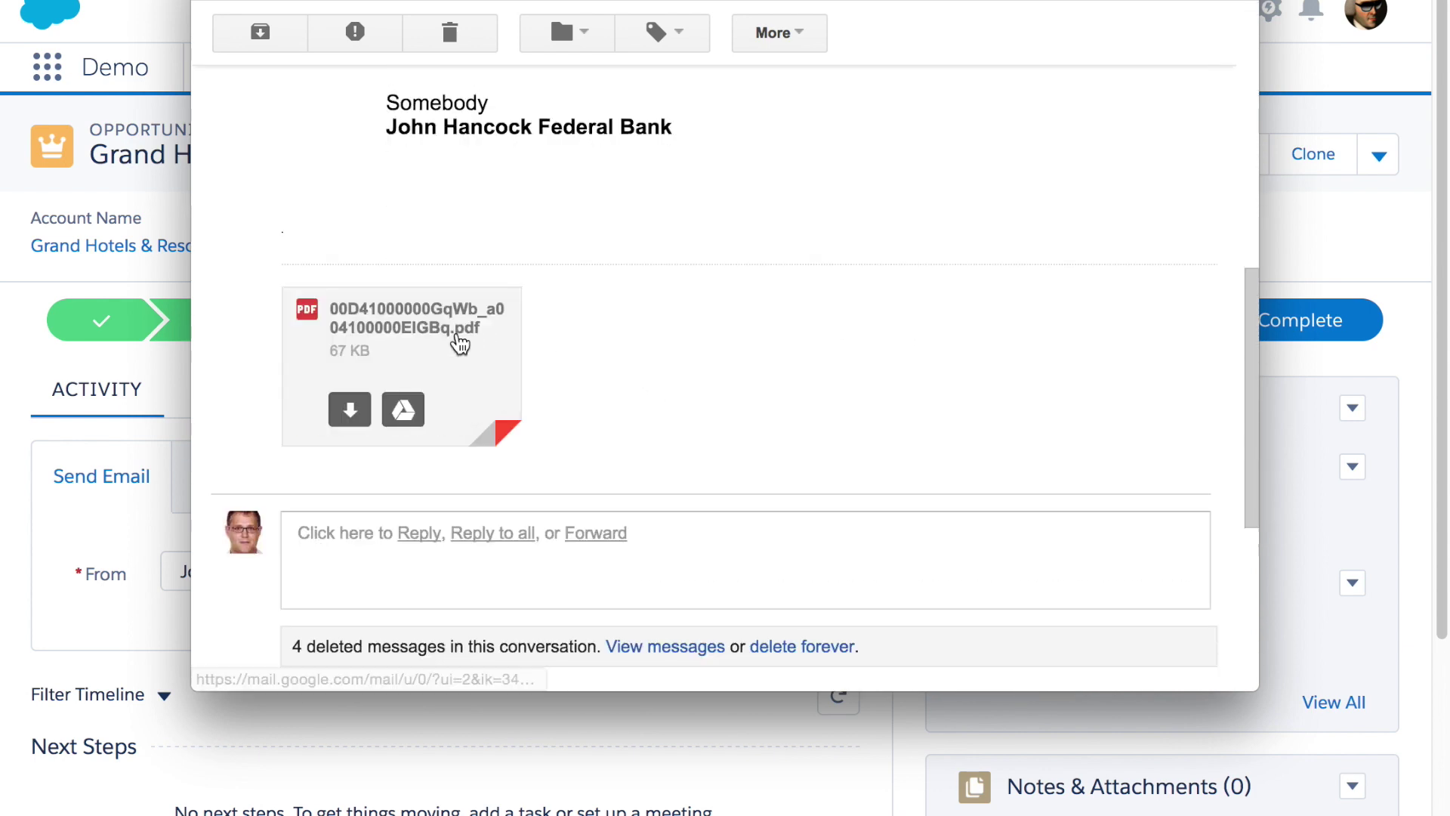
click(453, 338)
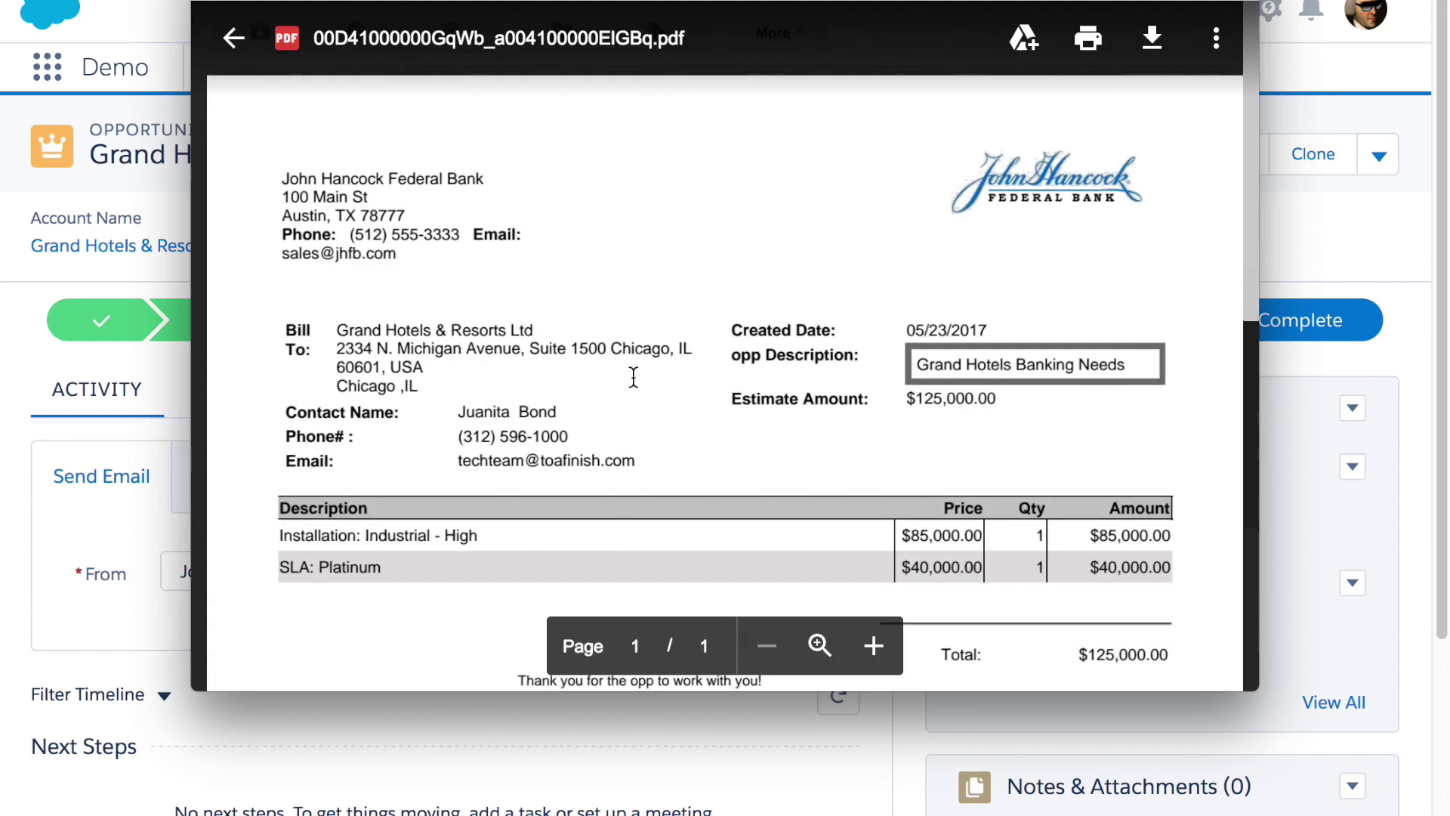
scroll(612, 374, down, 5)
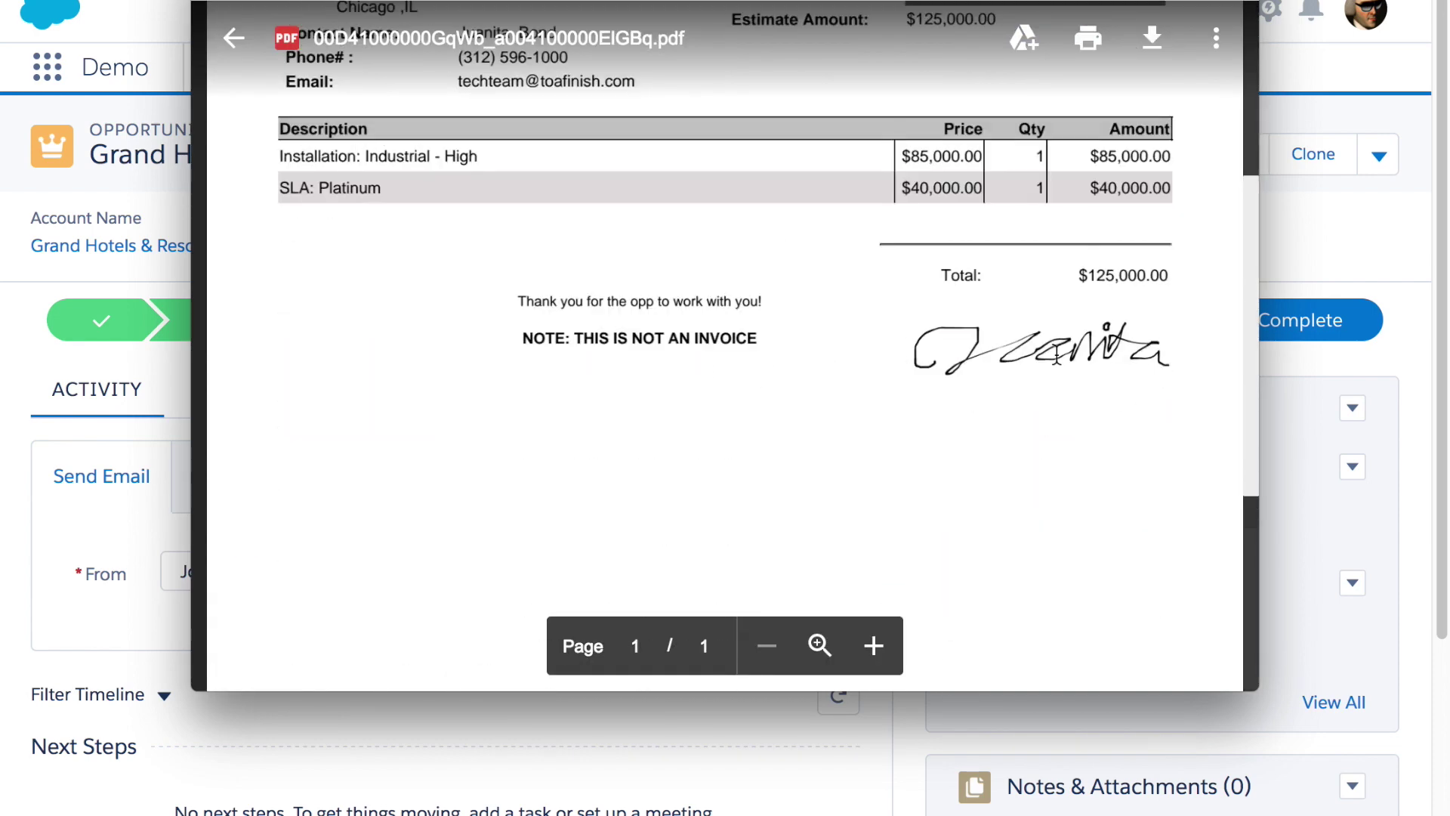
scroll(906, 378, up, 5)
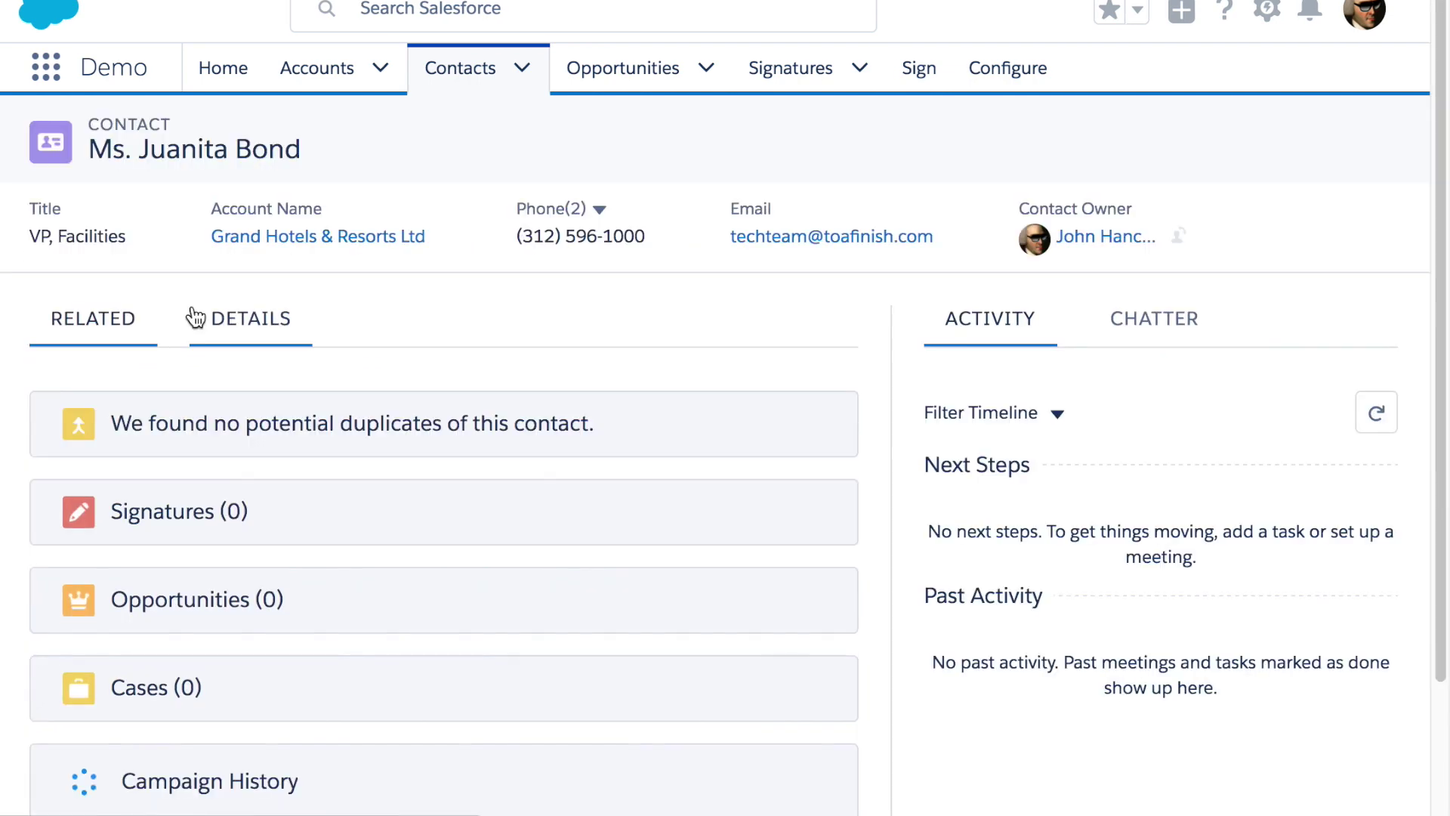
Show the details of the Grand Hotels & Resorts Ltd VP, Facilities contact
click(274, 334)
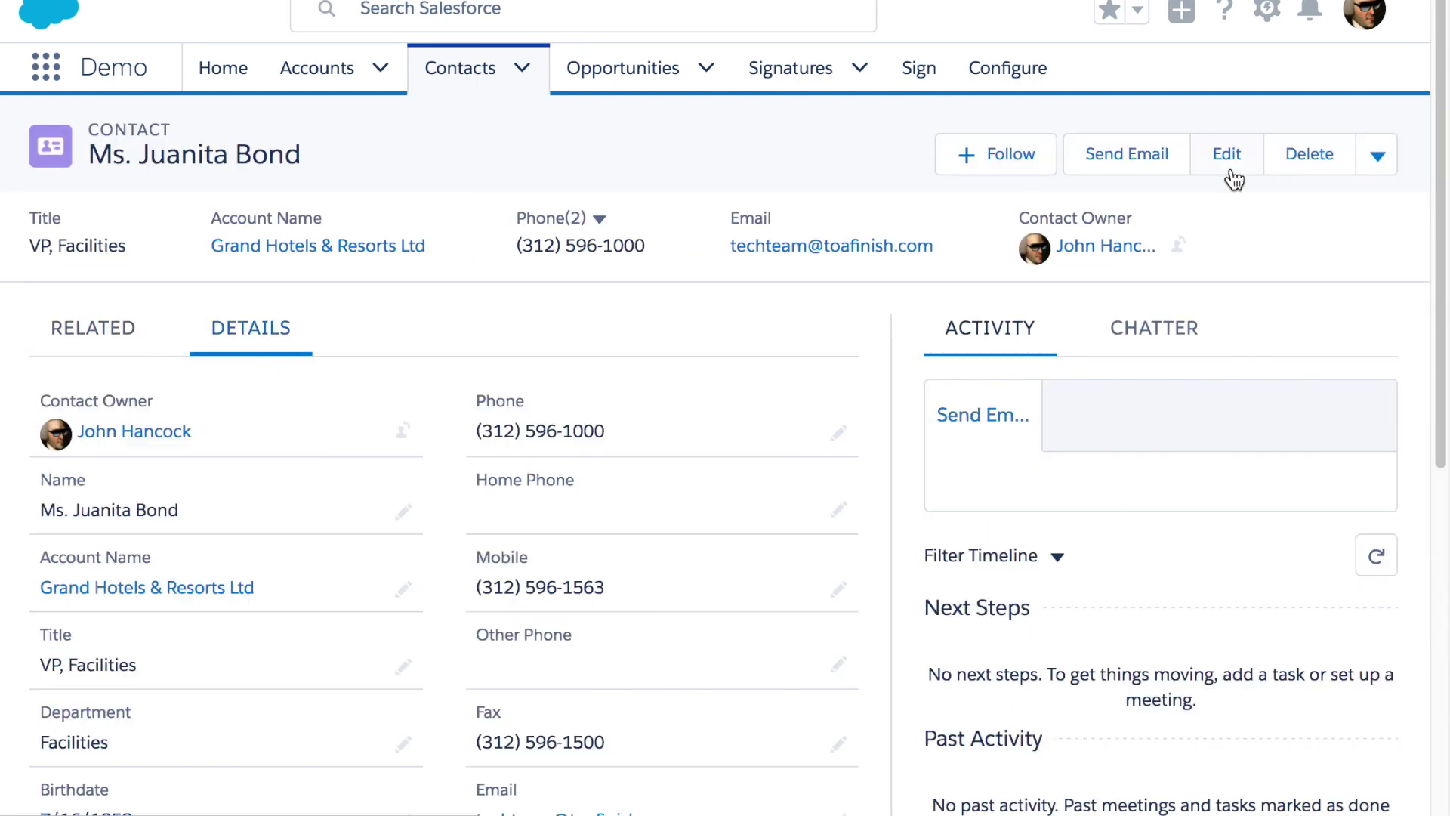
Request an NDA from the contact, reload, and open the new signature S000046
click(1379, 157)
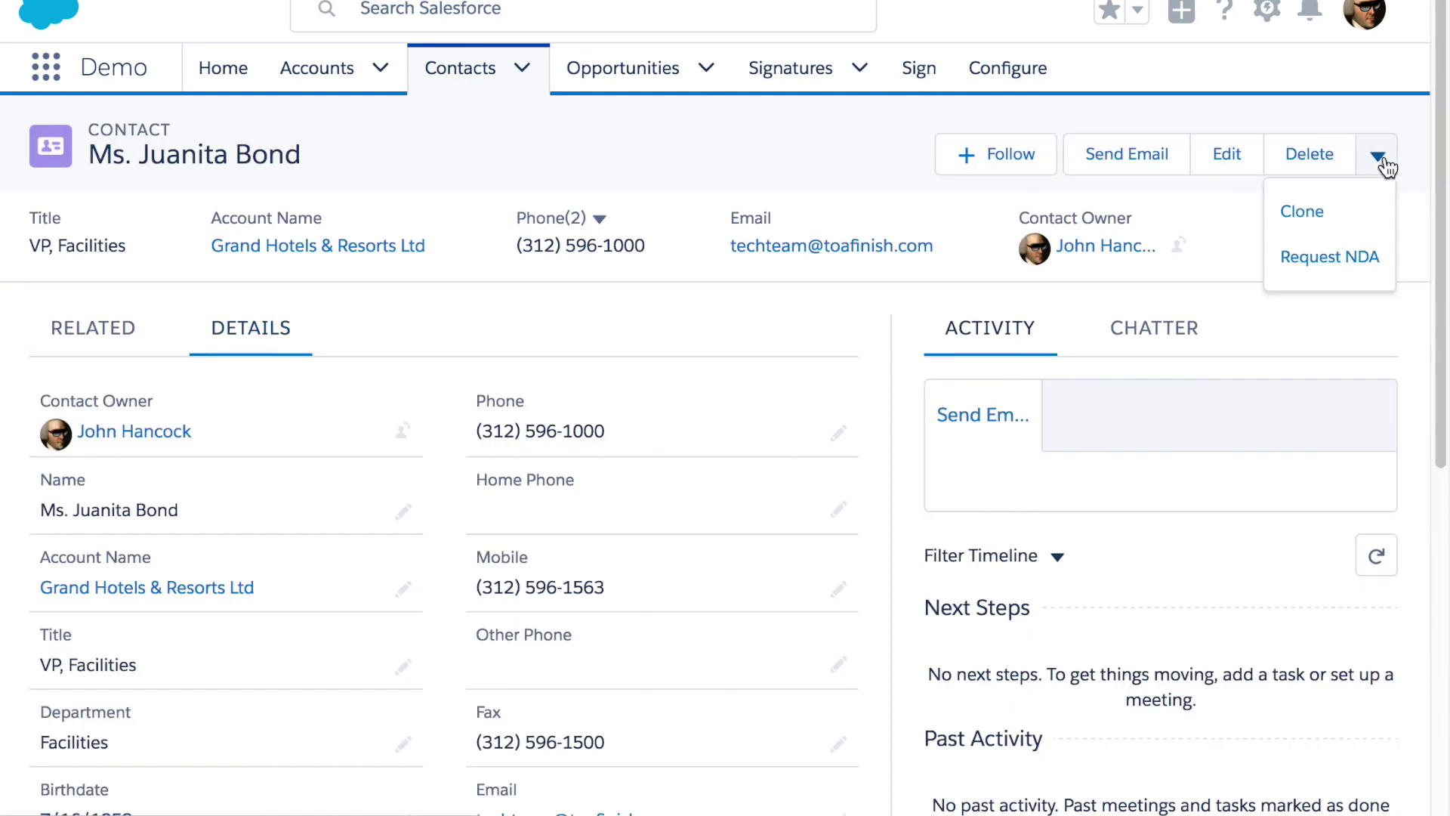
click(1340, 257)
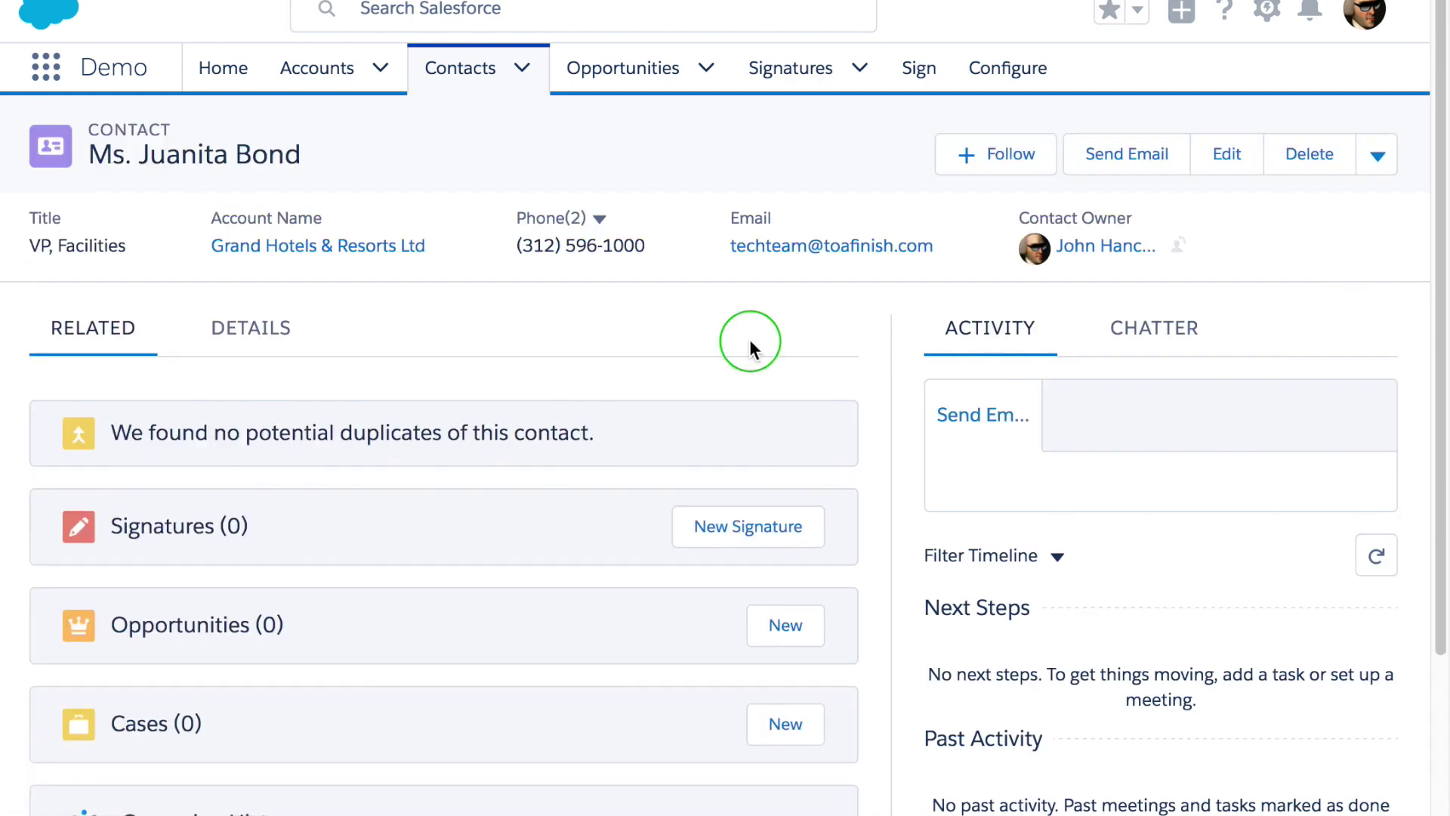
right_click(750, 340)
click(785, 403)
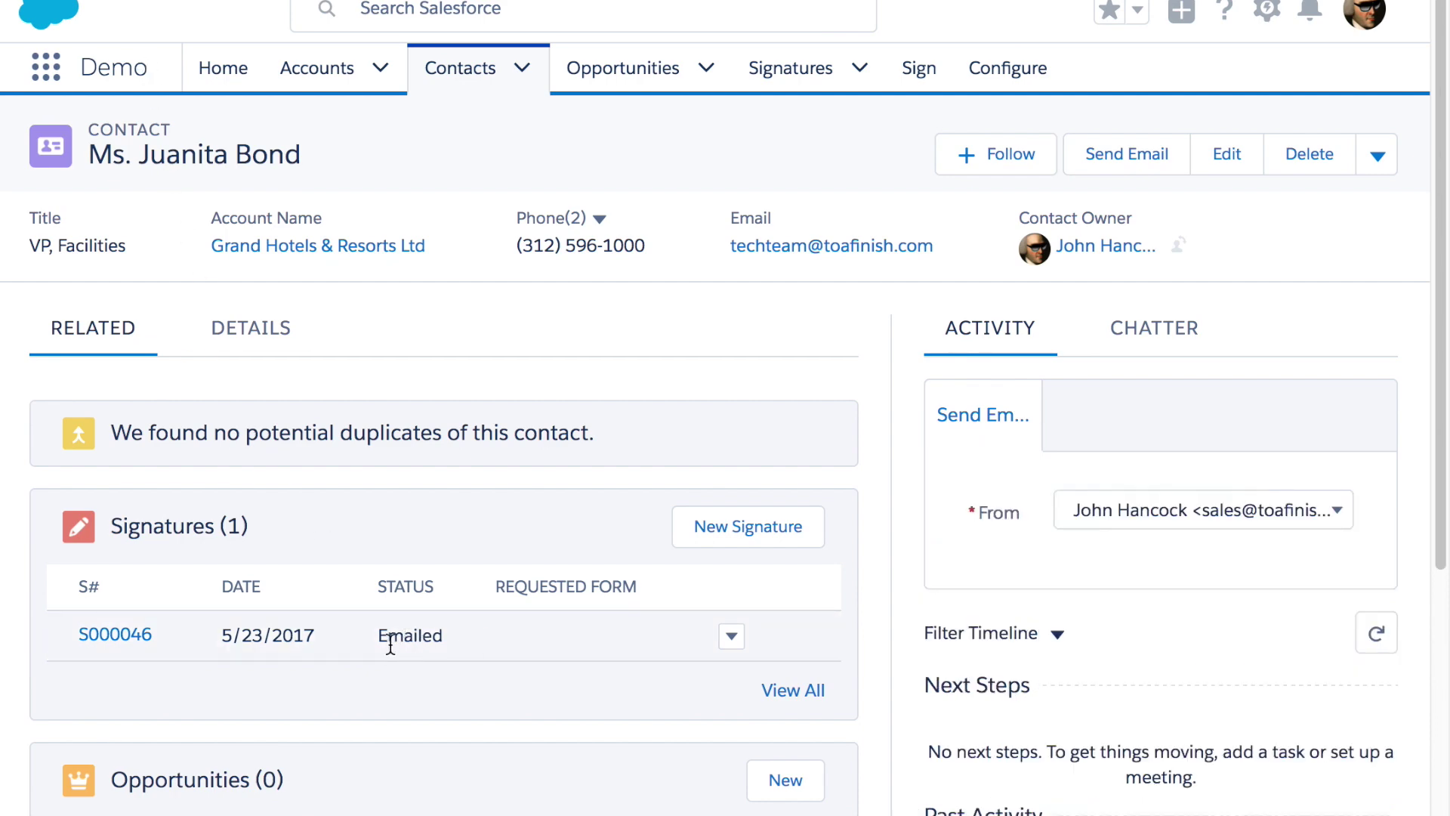
click(116, 635)
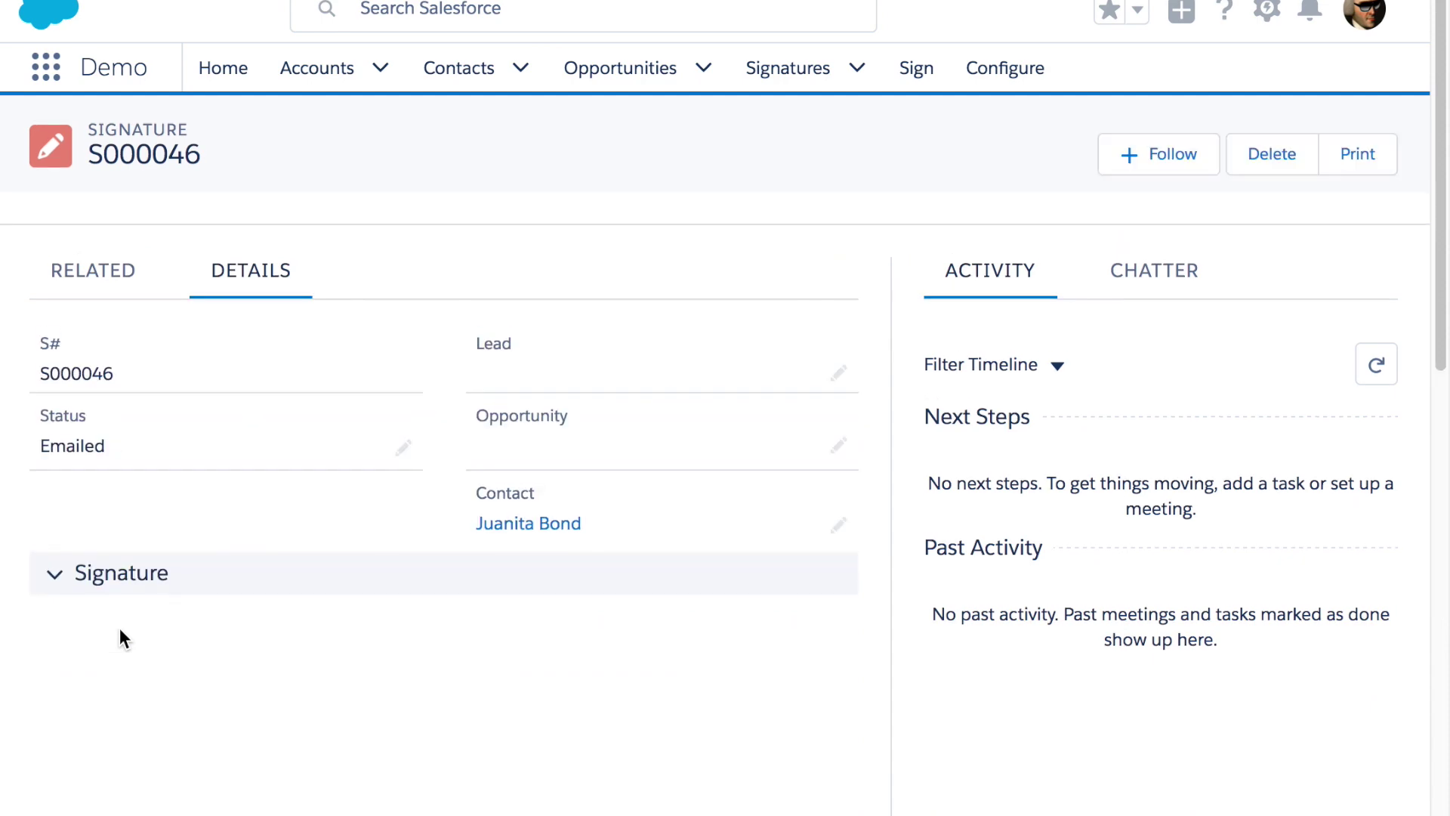
Reload the signature record to show its Viewed status
scroll(284, 574, down, 3)
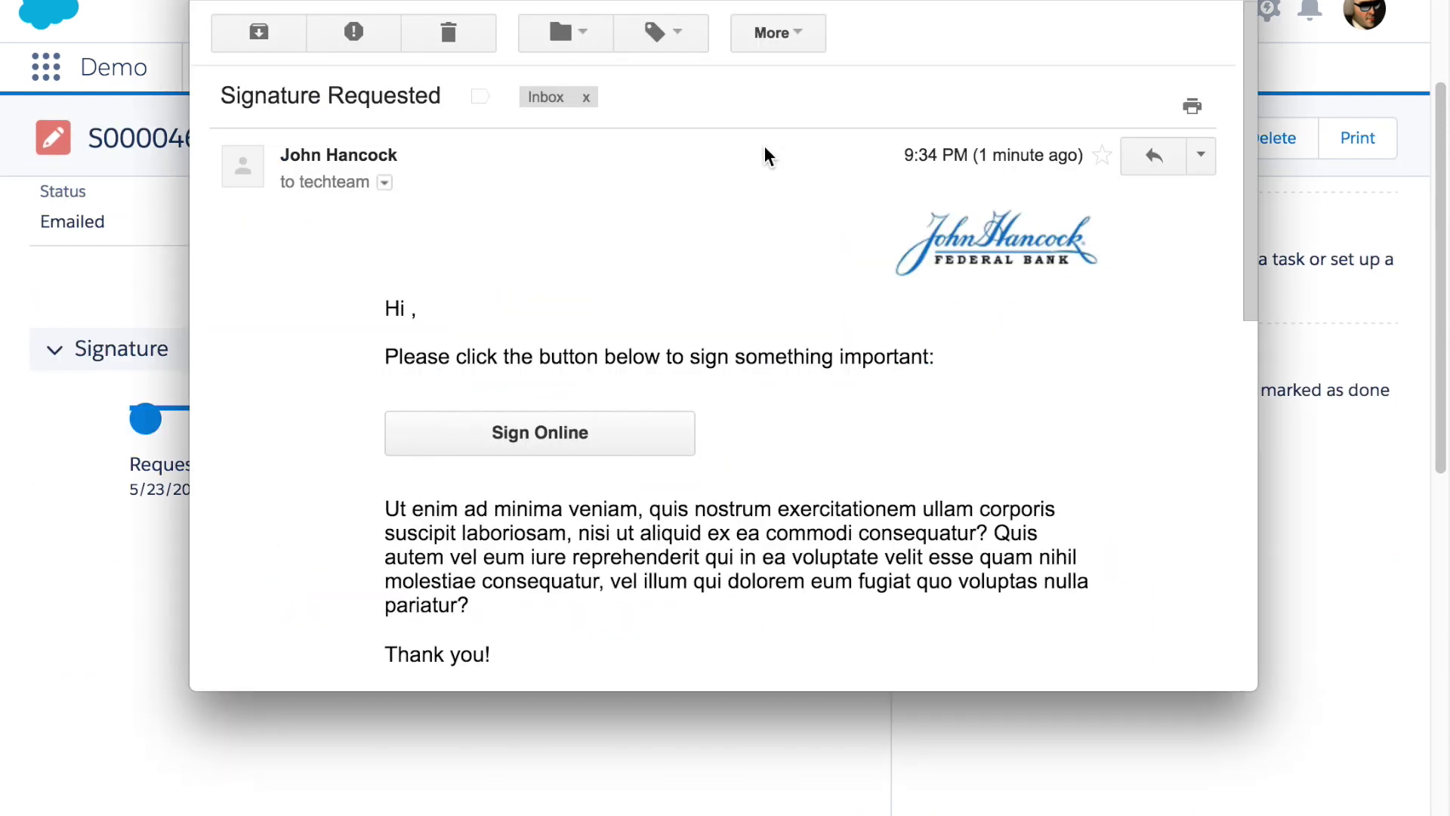
scroll(820, 367, down, 3)
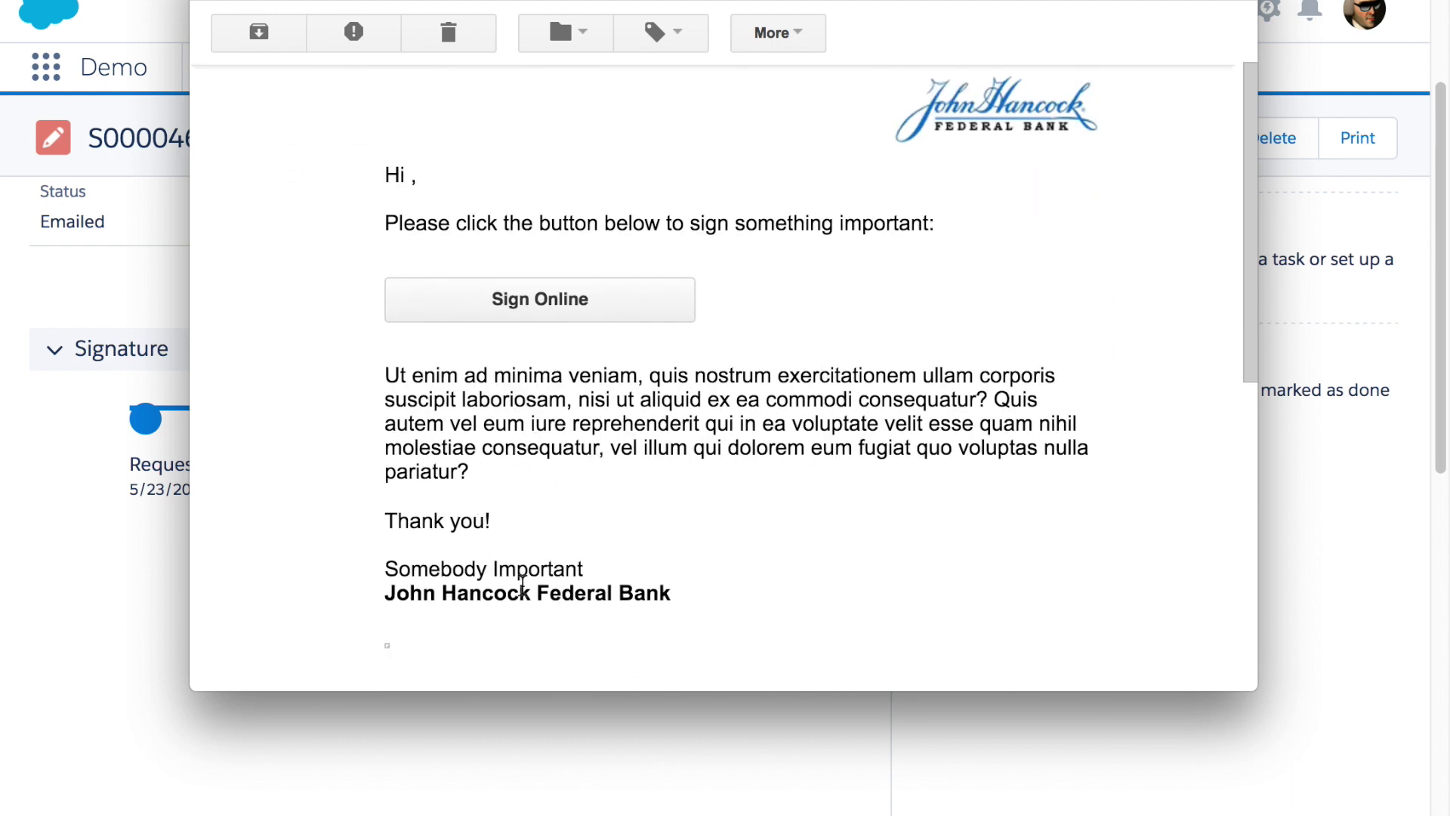
right_click(388, 550)
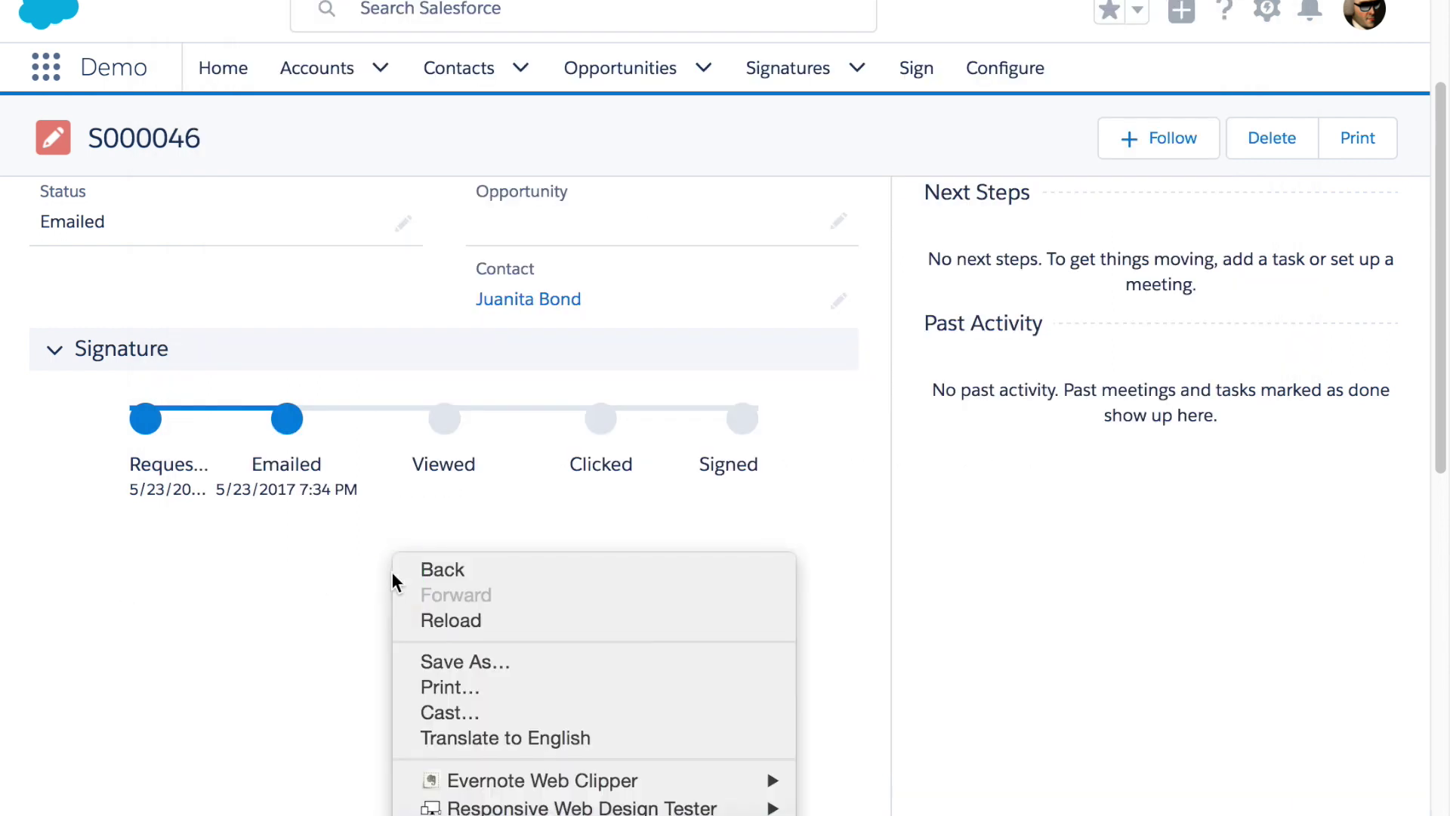
click(446, 621)
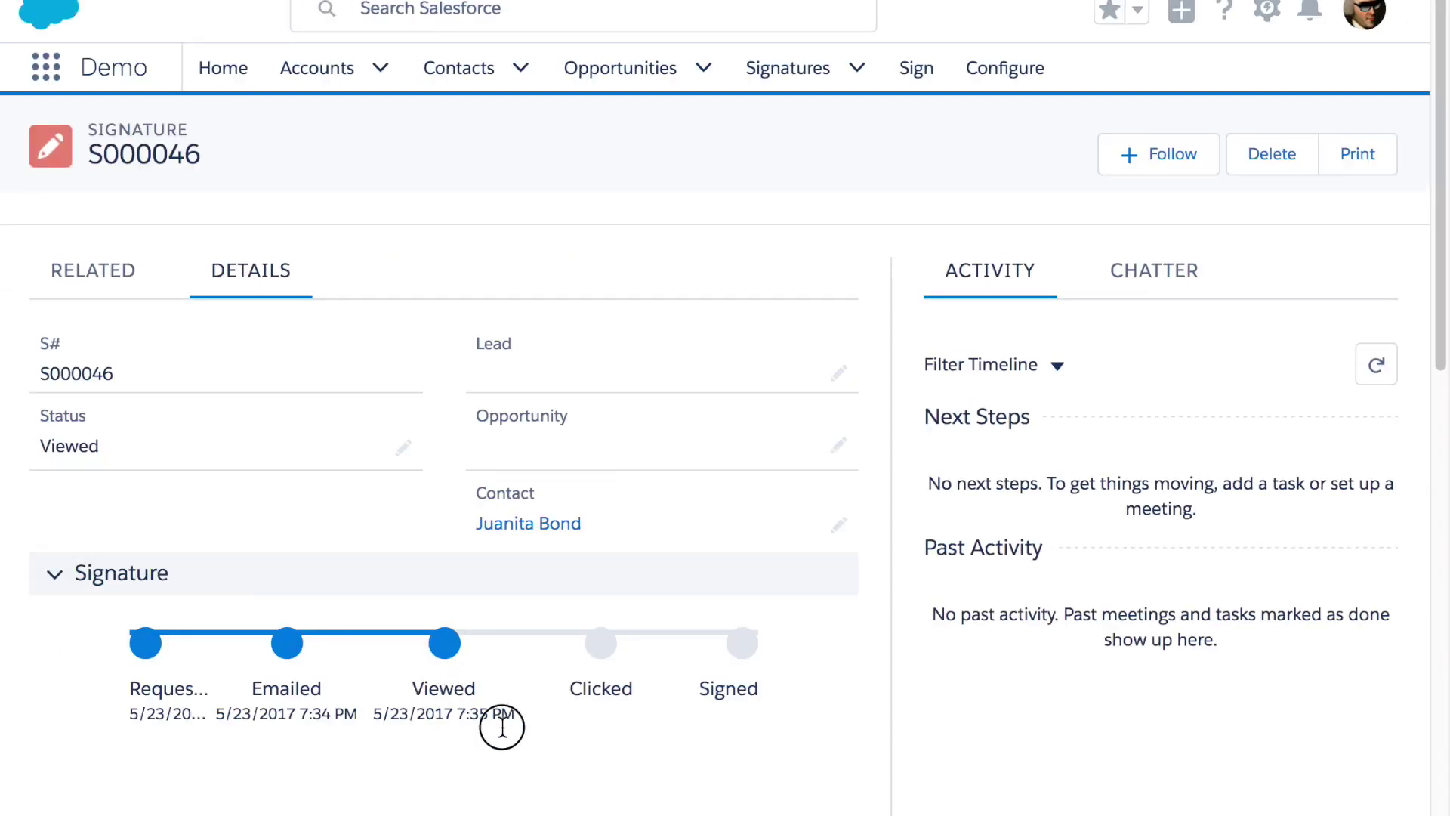
After opening the release form from the e-mail, reload S000046 to show Clicked
key(alt+Tab)
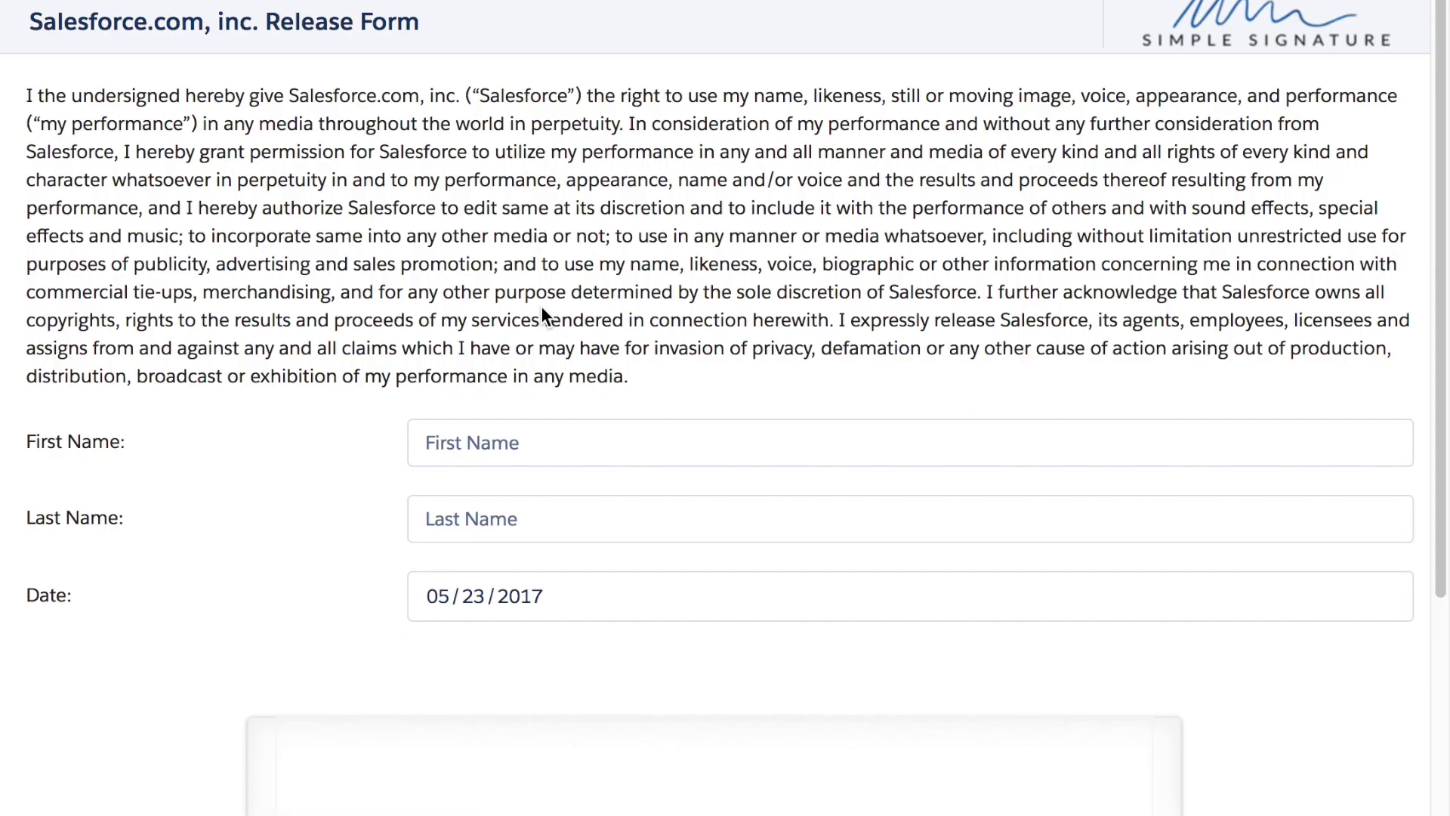
key(alt+Tab)
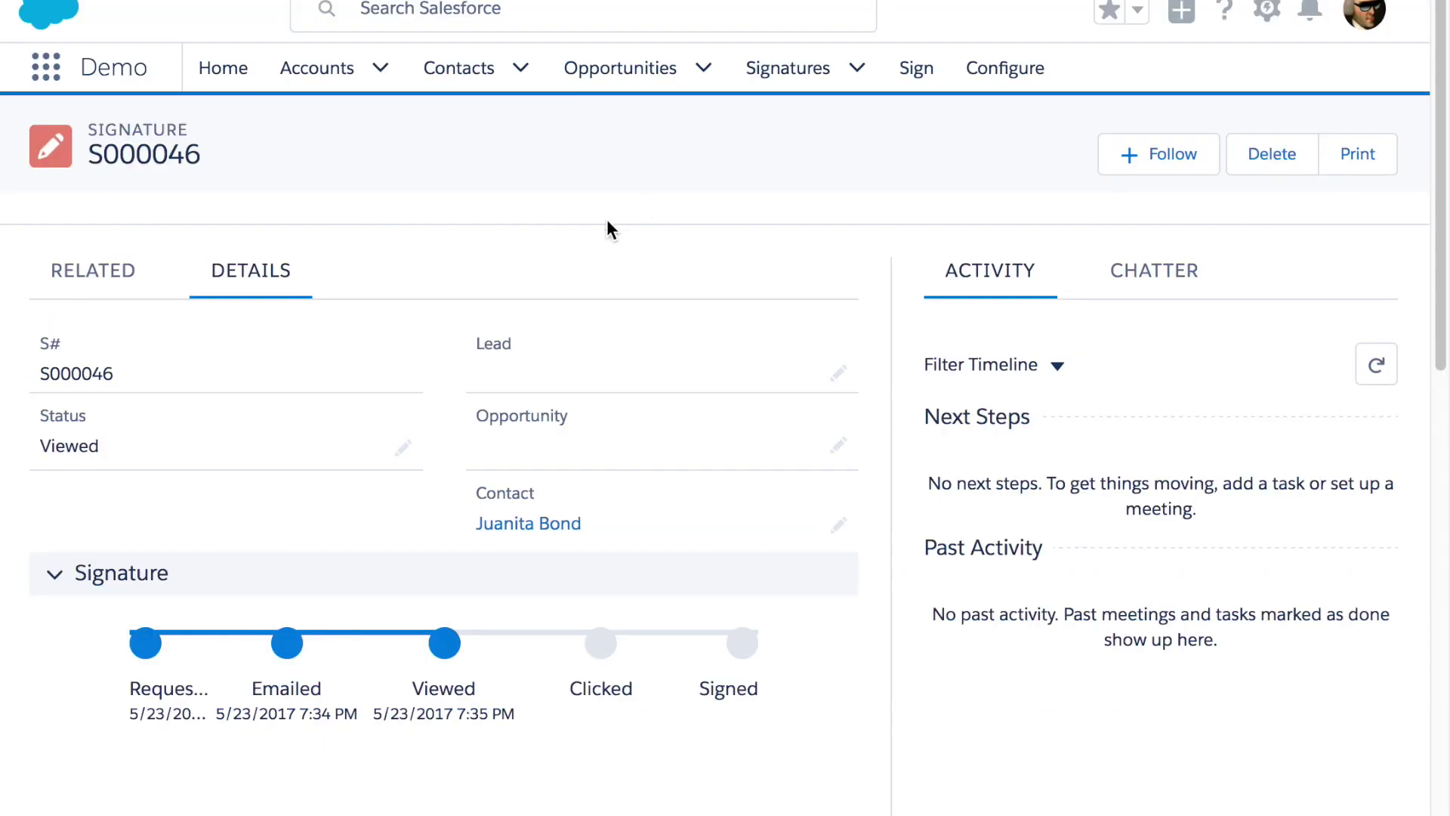
right_click(458, 219)
click(718, 284)
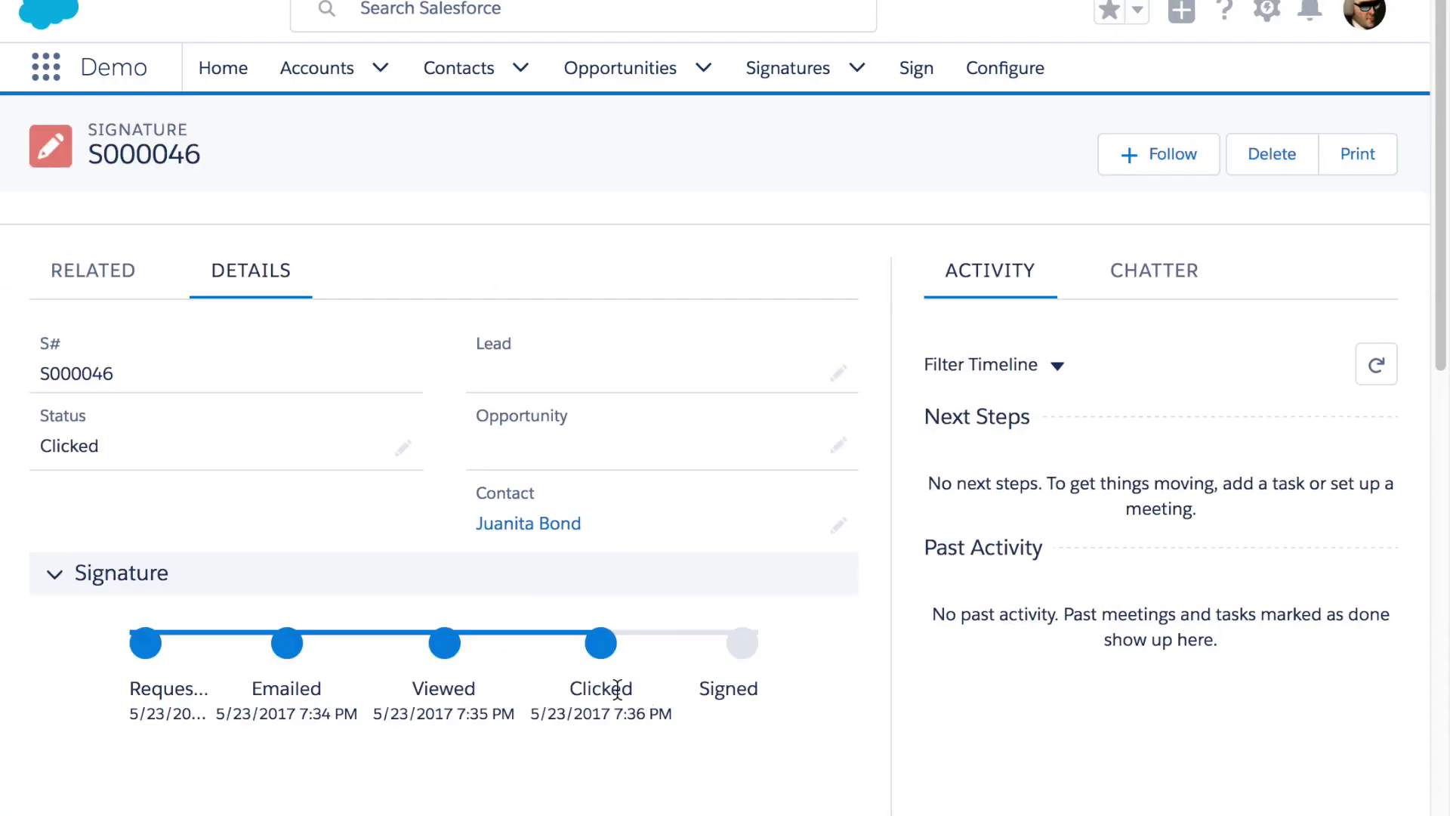
Enter the contact's first and last name on the release form, draw the signature and submit
key(alt+Tab)
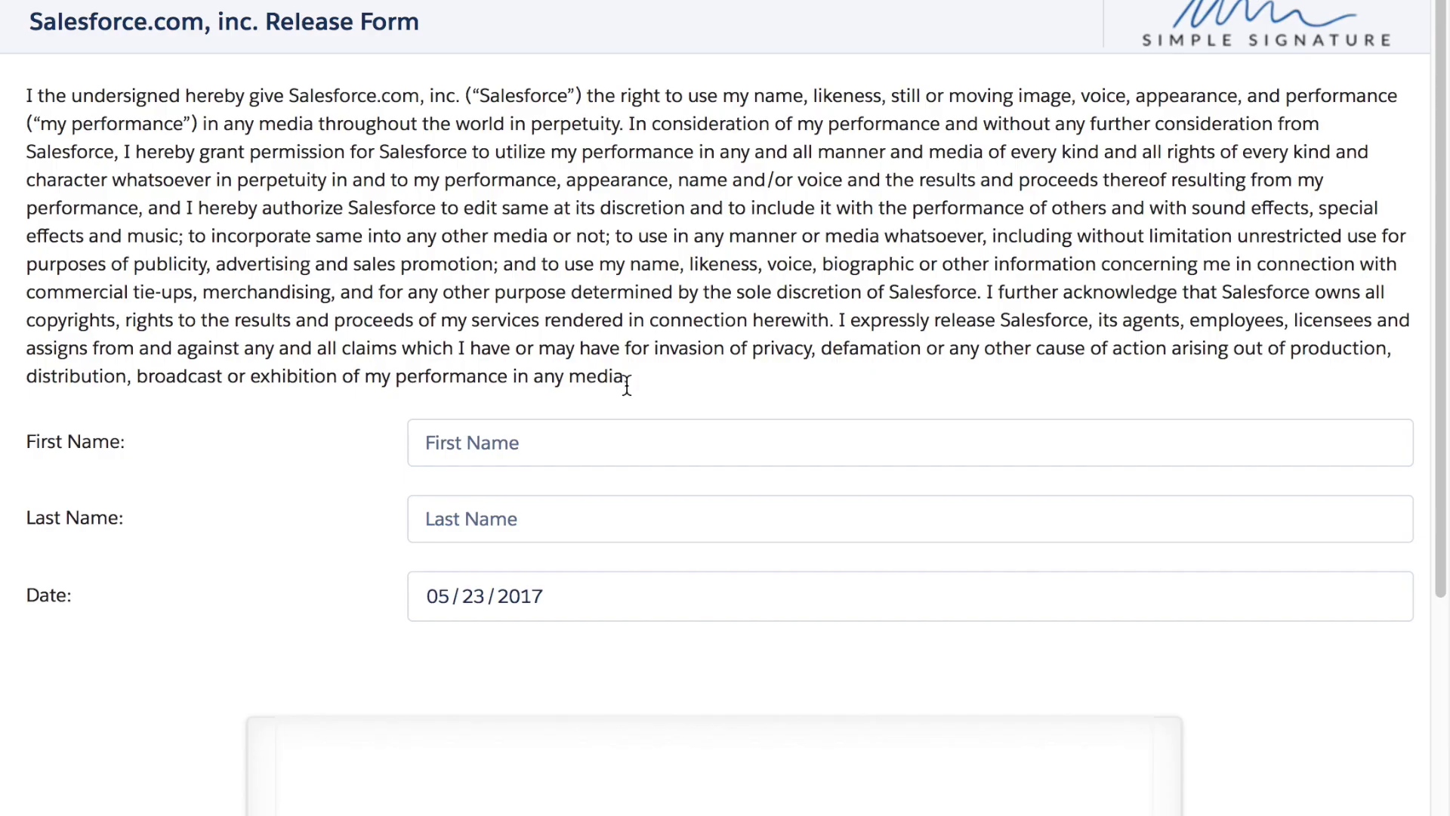
click(605, 438)
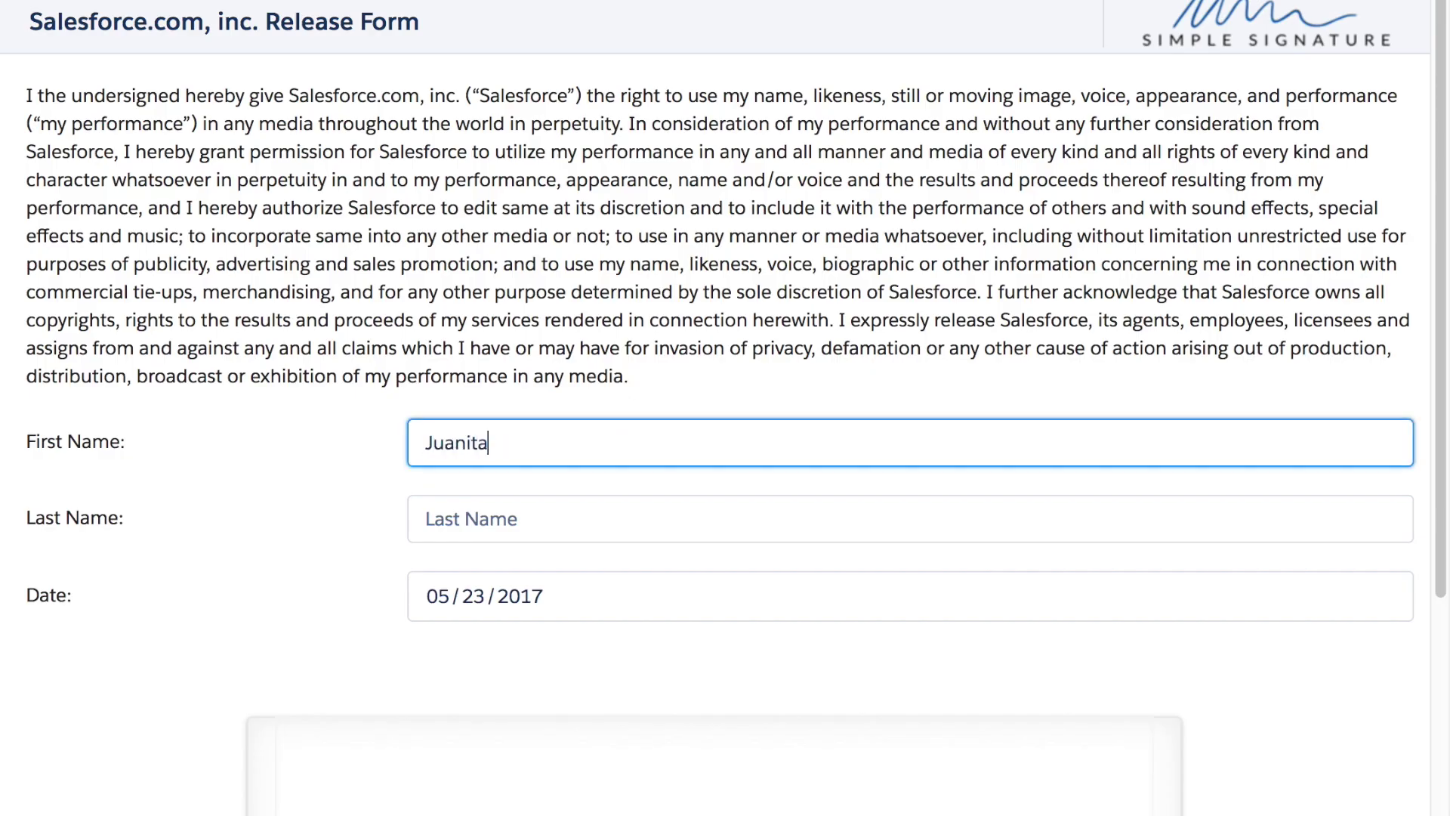
key(Tab)
scroll(405, 624, down, 5)
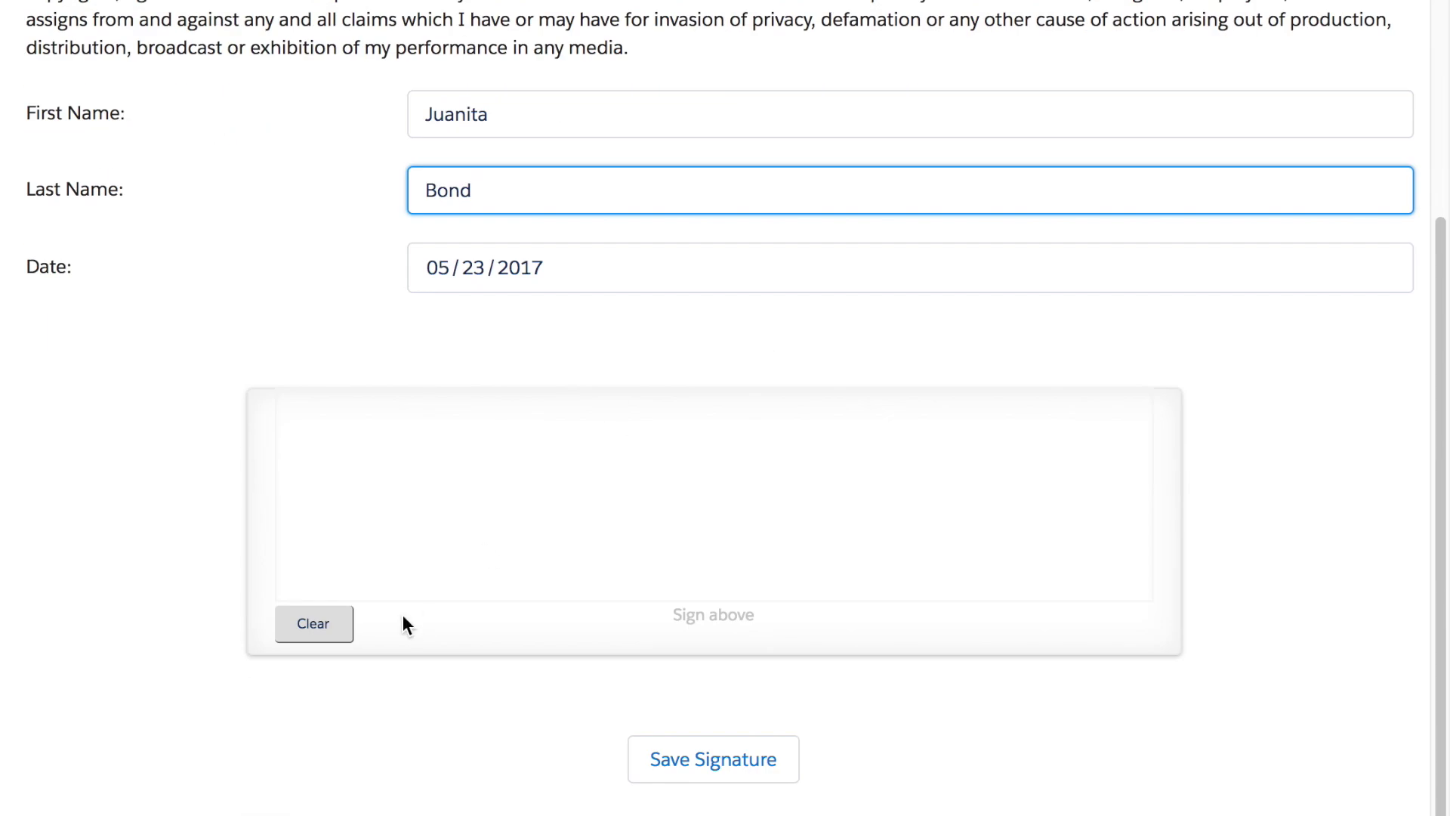
mouse_move(368, 520)
mouse_down()
mouse_move(319, 500)
mouse_move(441, 512)
mouse_move(538, 503)
mouse_move(603, 462)
mouse_move(641, 478)
mouse_up()
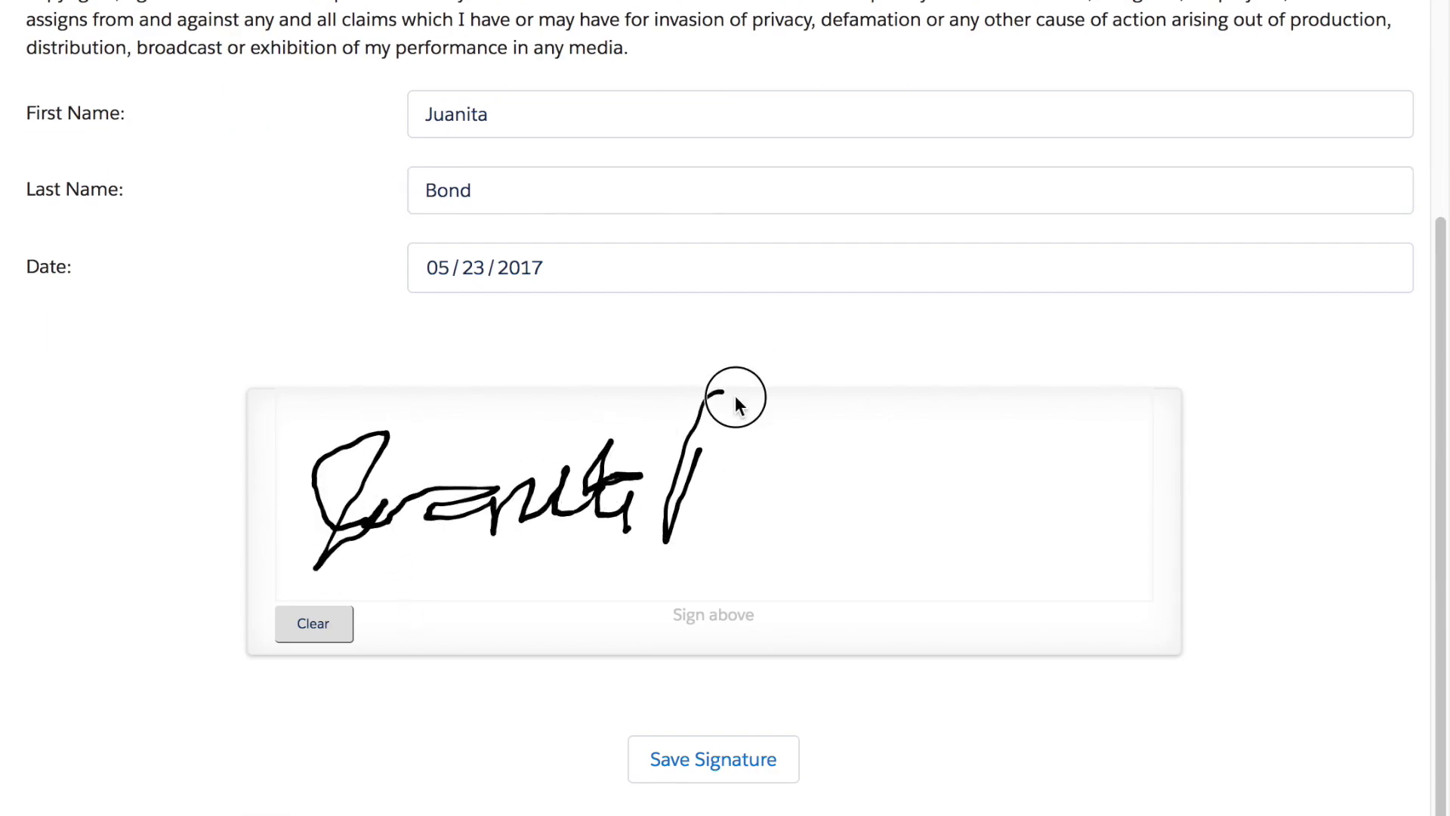
mouse_move(735, 398)
mouse_down()
mouse_move(680, 502)
mouse_move(1016, 483)
mouse_move(1032, 531)
mouse_up()
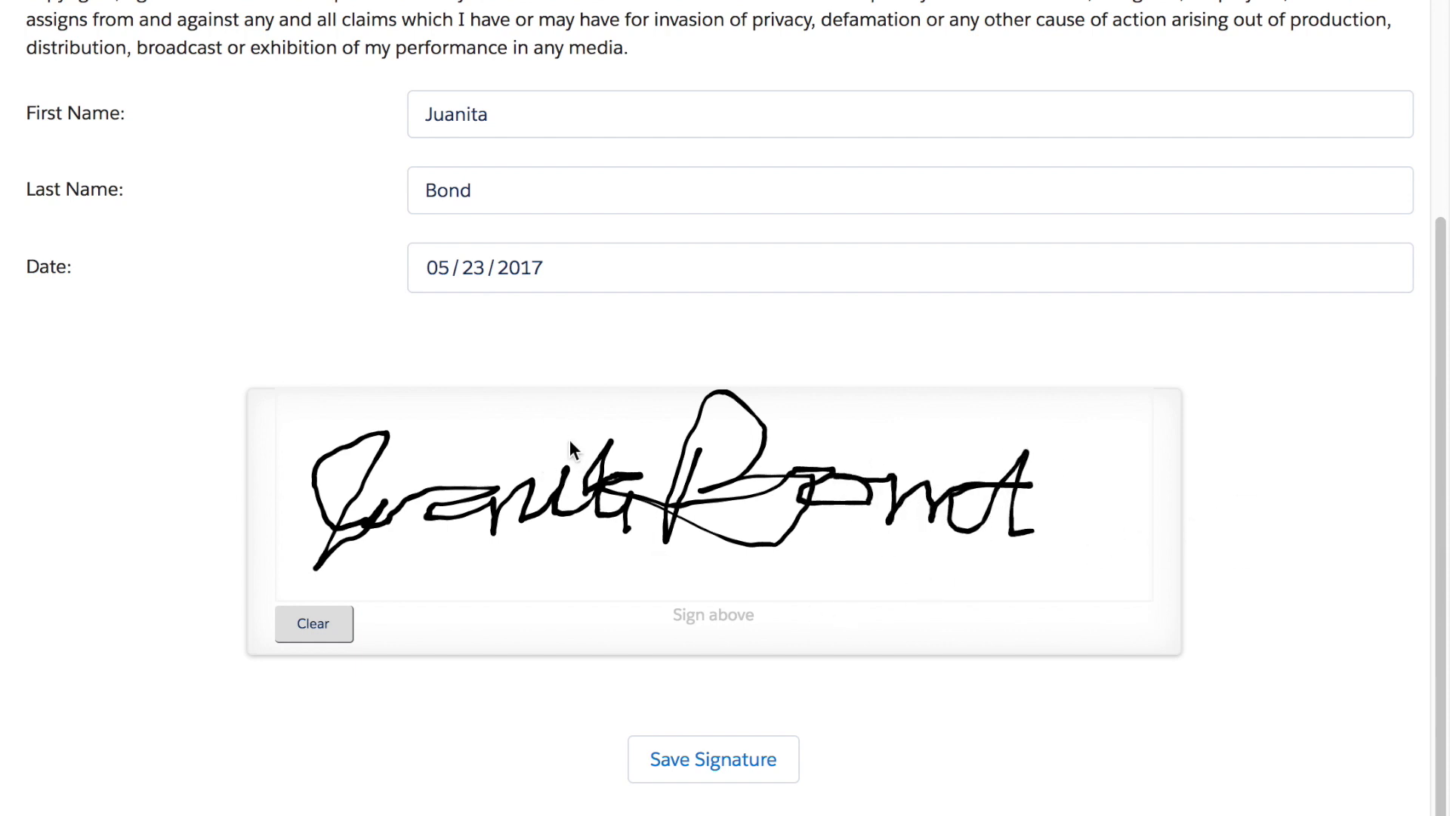
click(710, 757)
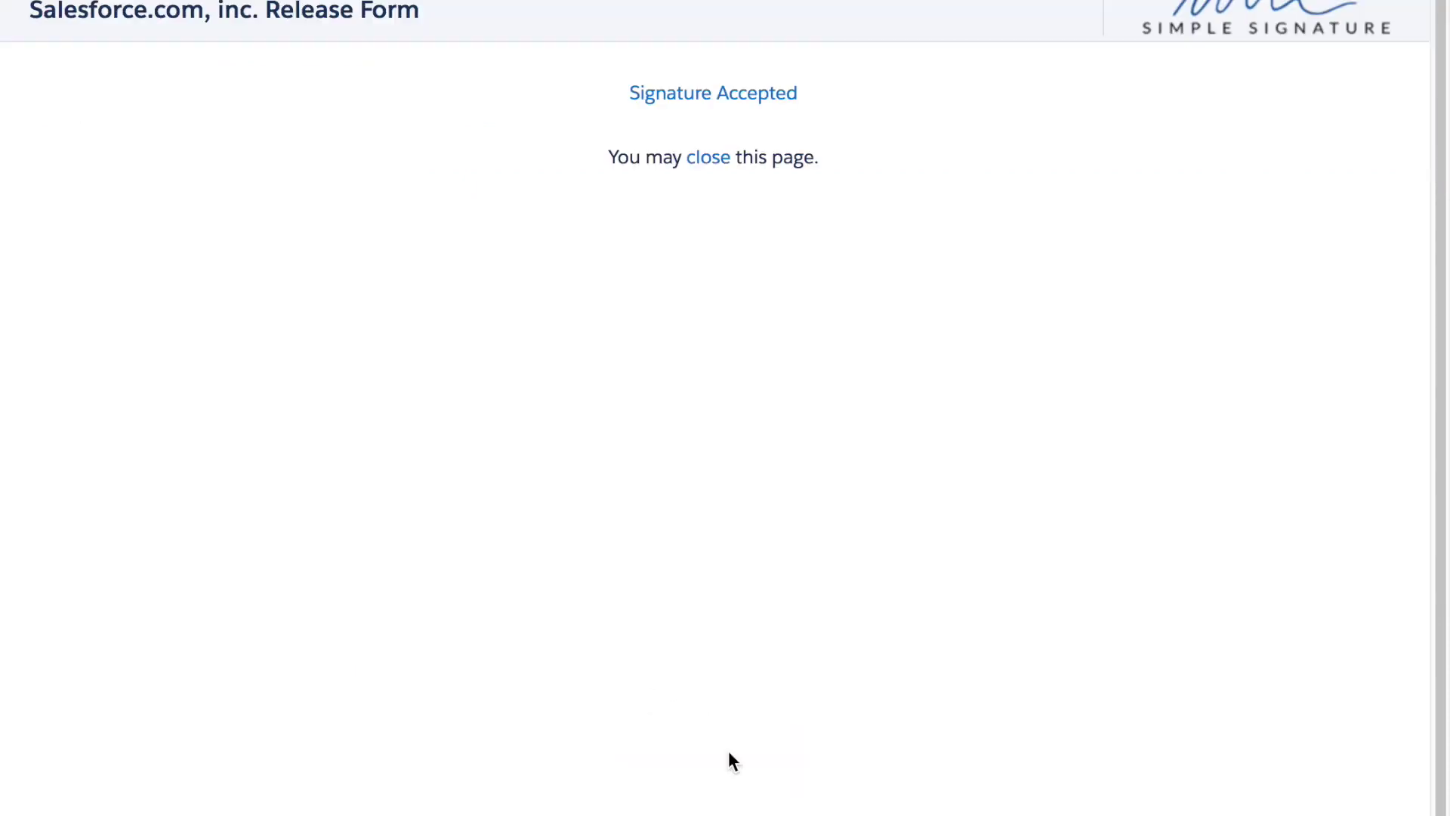
Close the Signature Accepted page and reload S000046 to show the Signed status
click(700, 170)
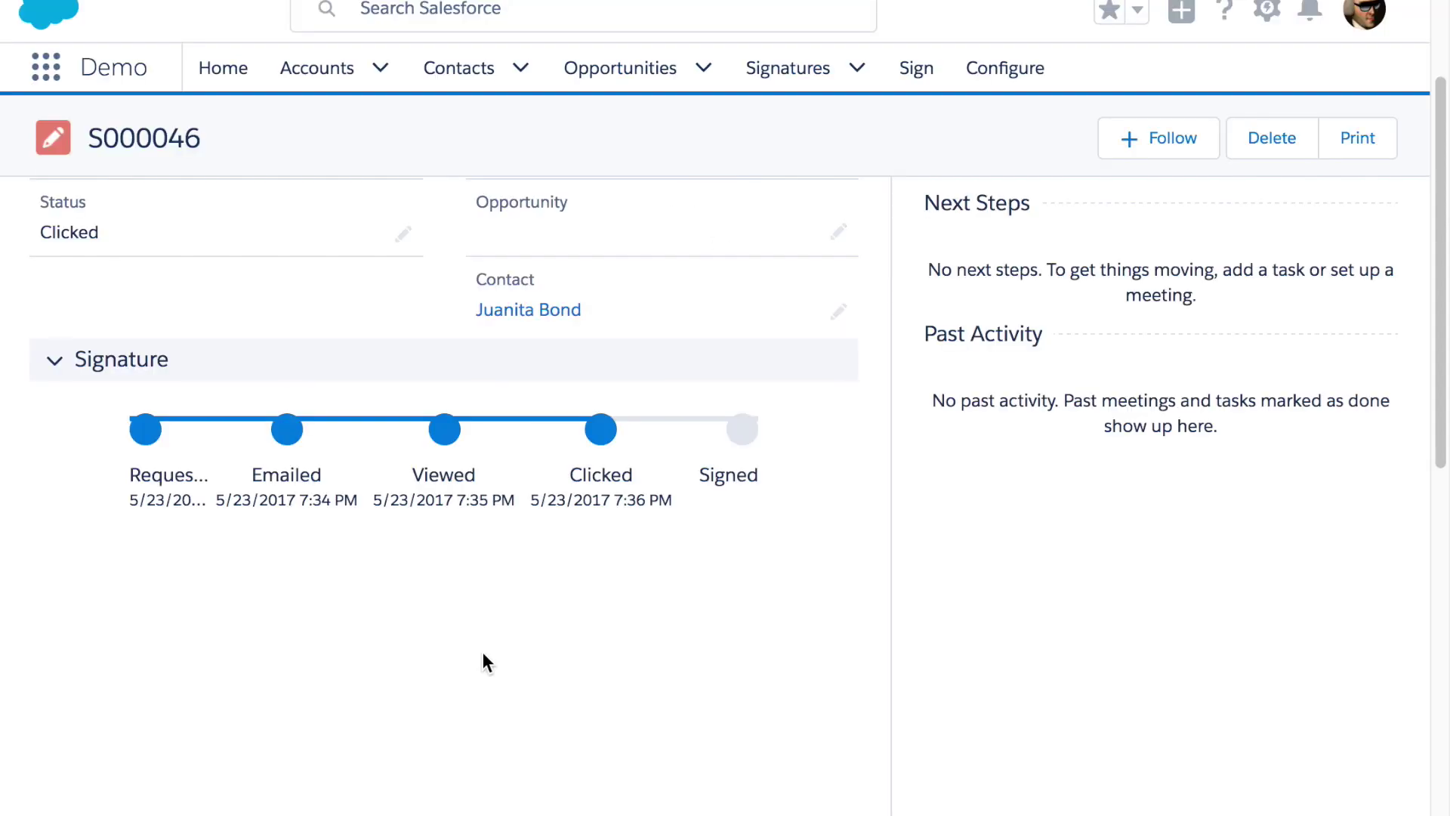
right_click(485, 520)
click(540, 590)
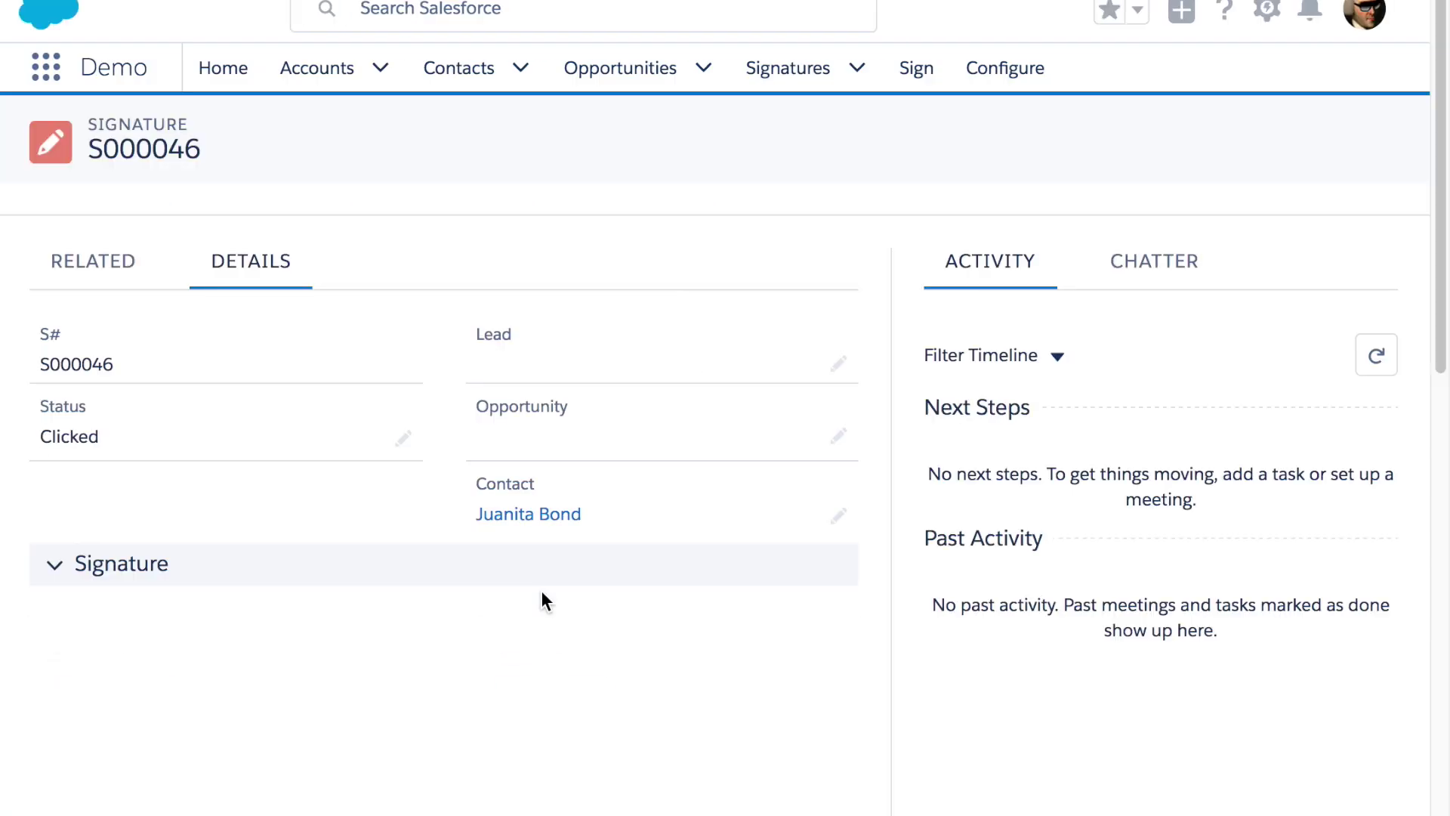
Review the signed form on the record, then open the linked contact's details
scroll(596, 629, down, 4)
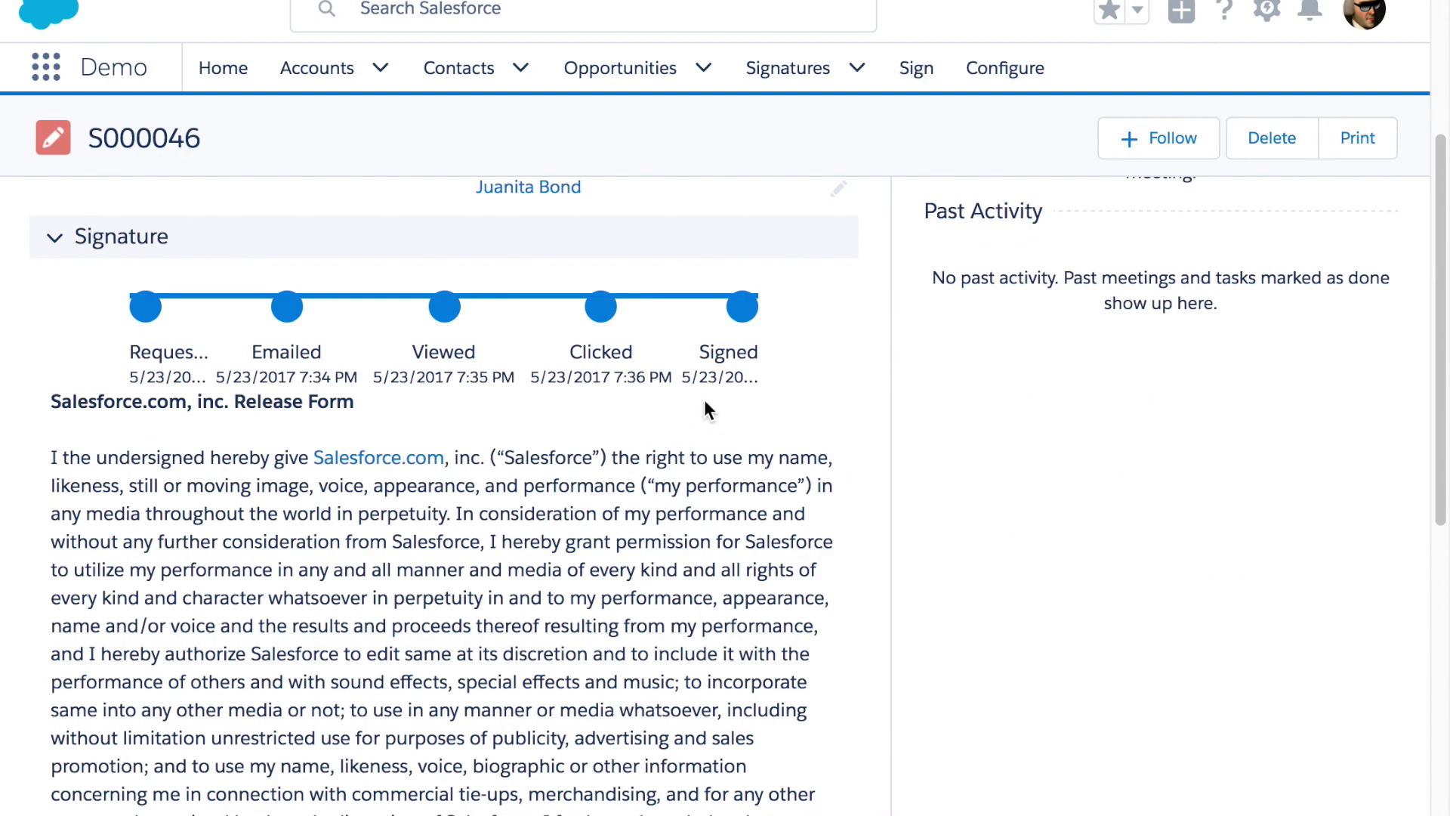
scroll(535, 616, down, 7)
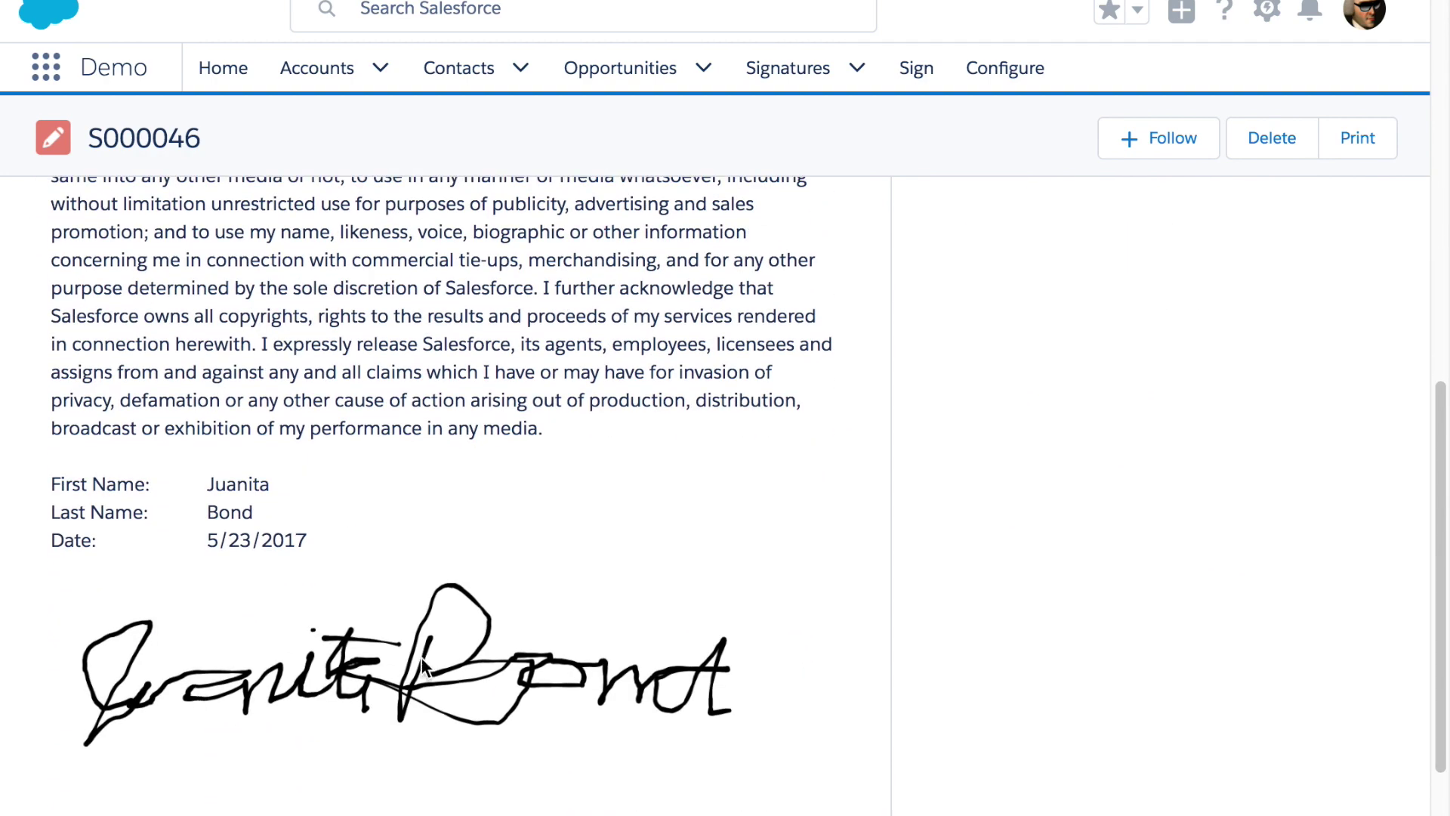
scroll(594, 443, up, 10)
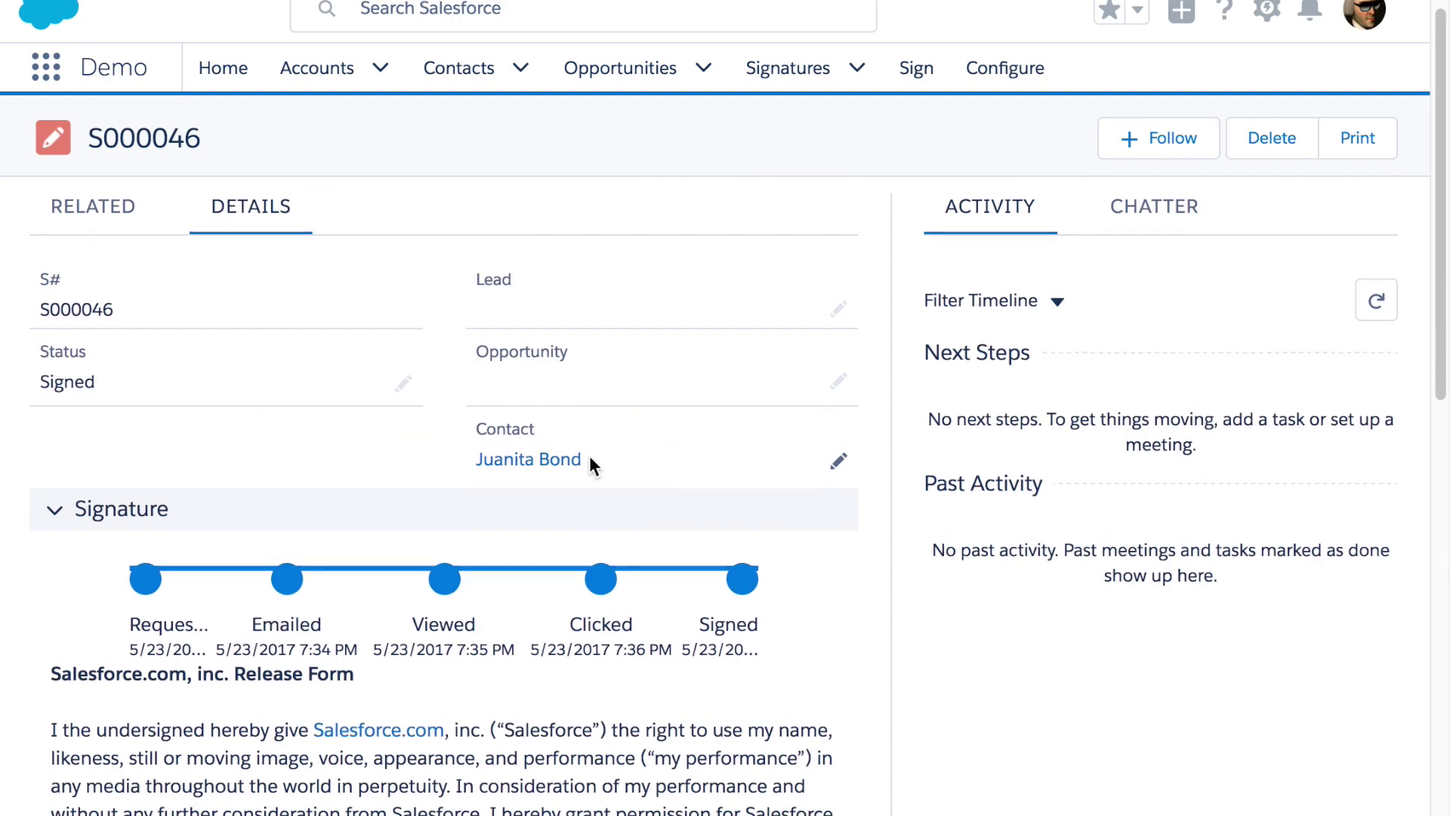
click(538, 463)
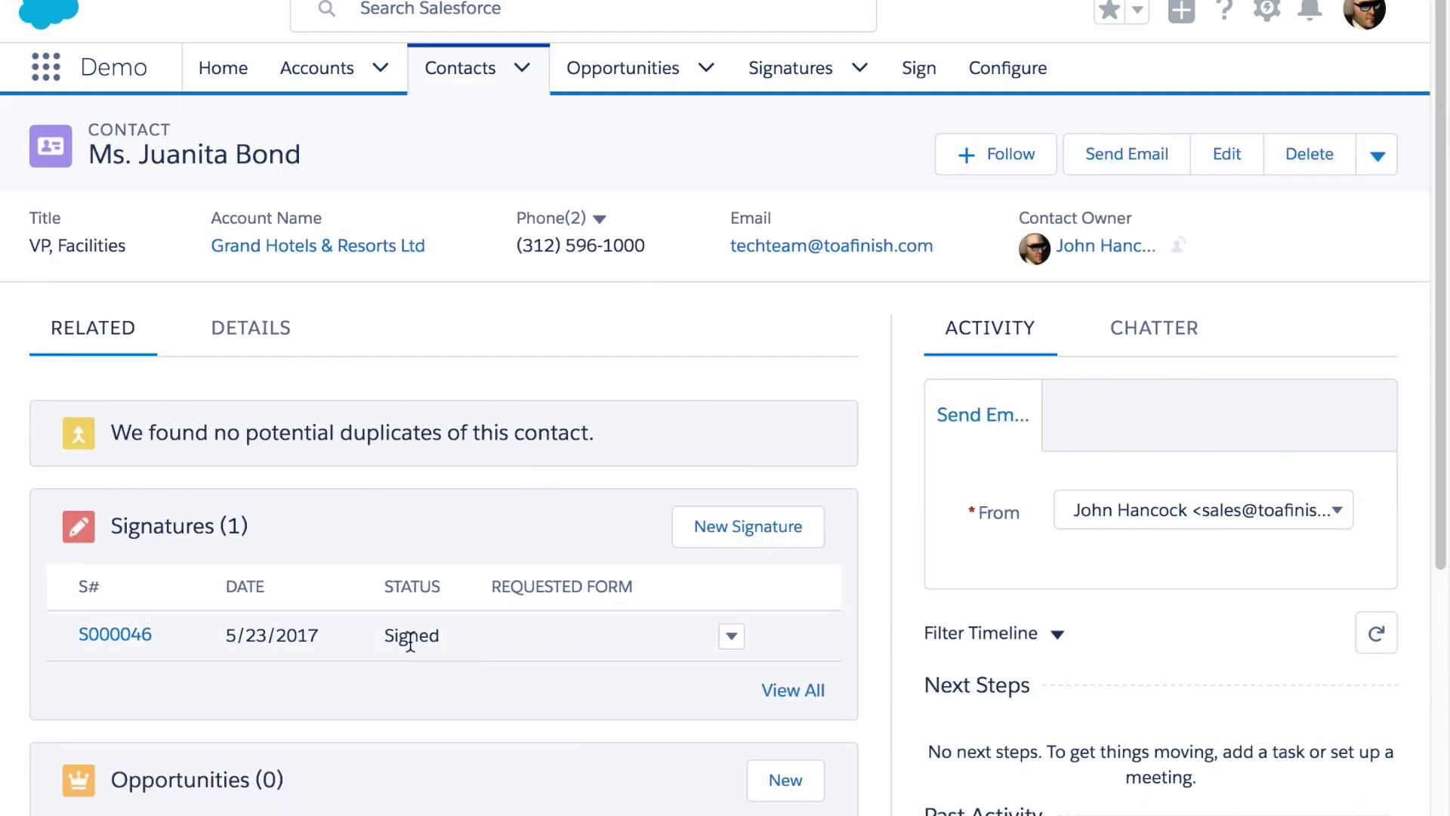
click(257, 361)
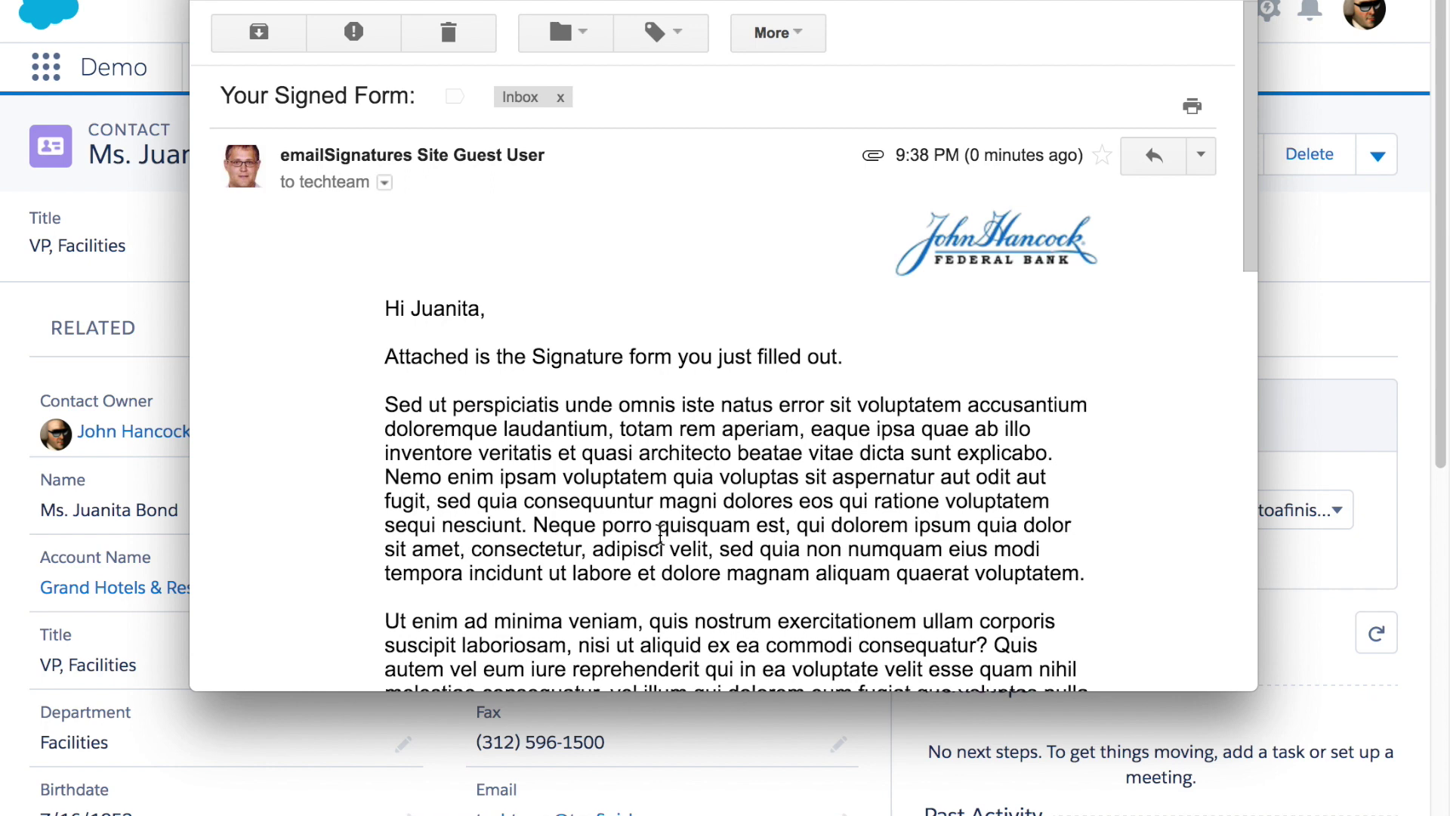
Scroll through the Your Signed Form email to check the signed form attachment
scroll(657, 519, down, 5)
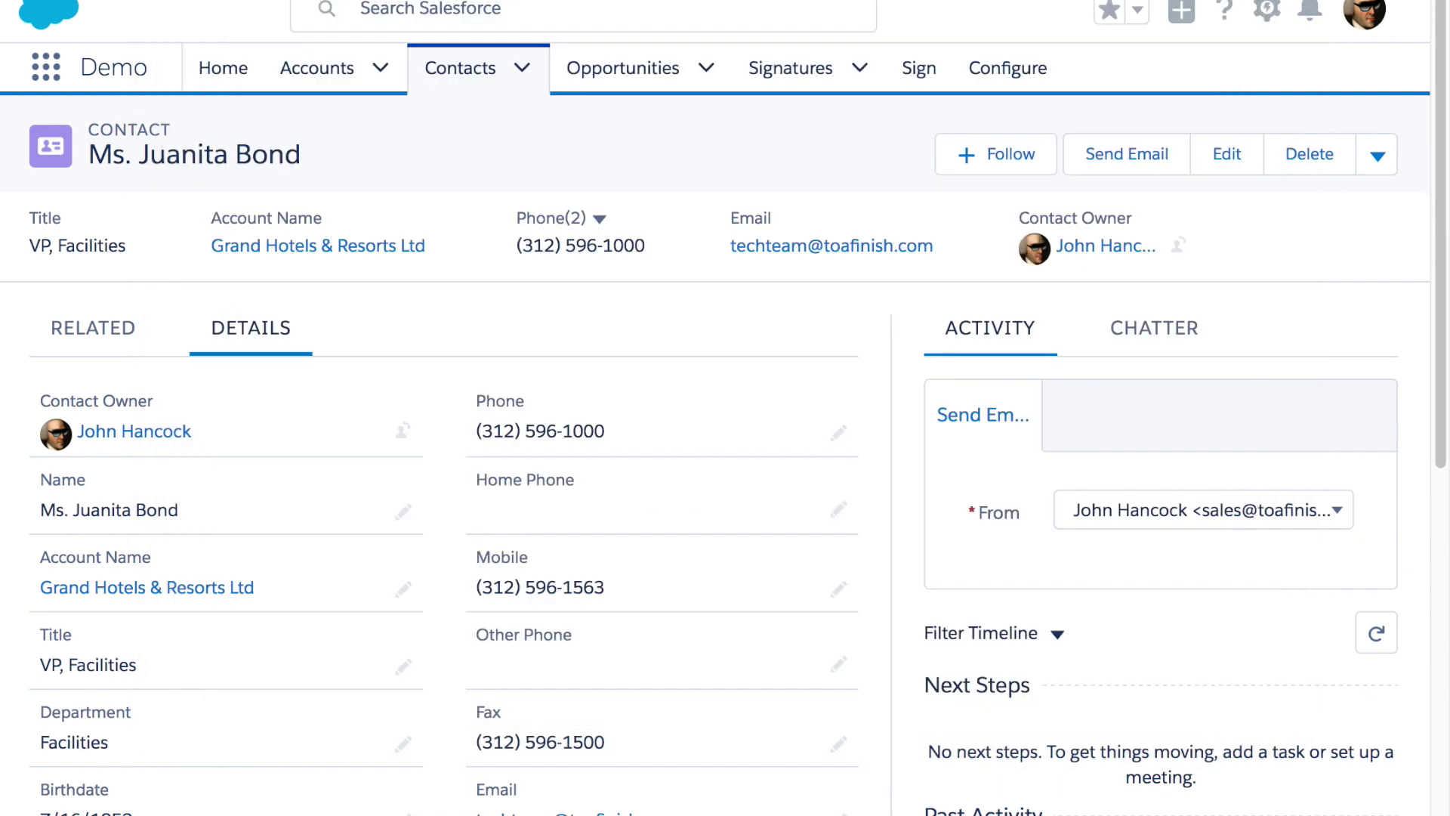